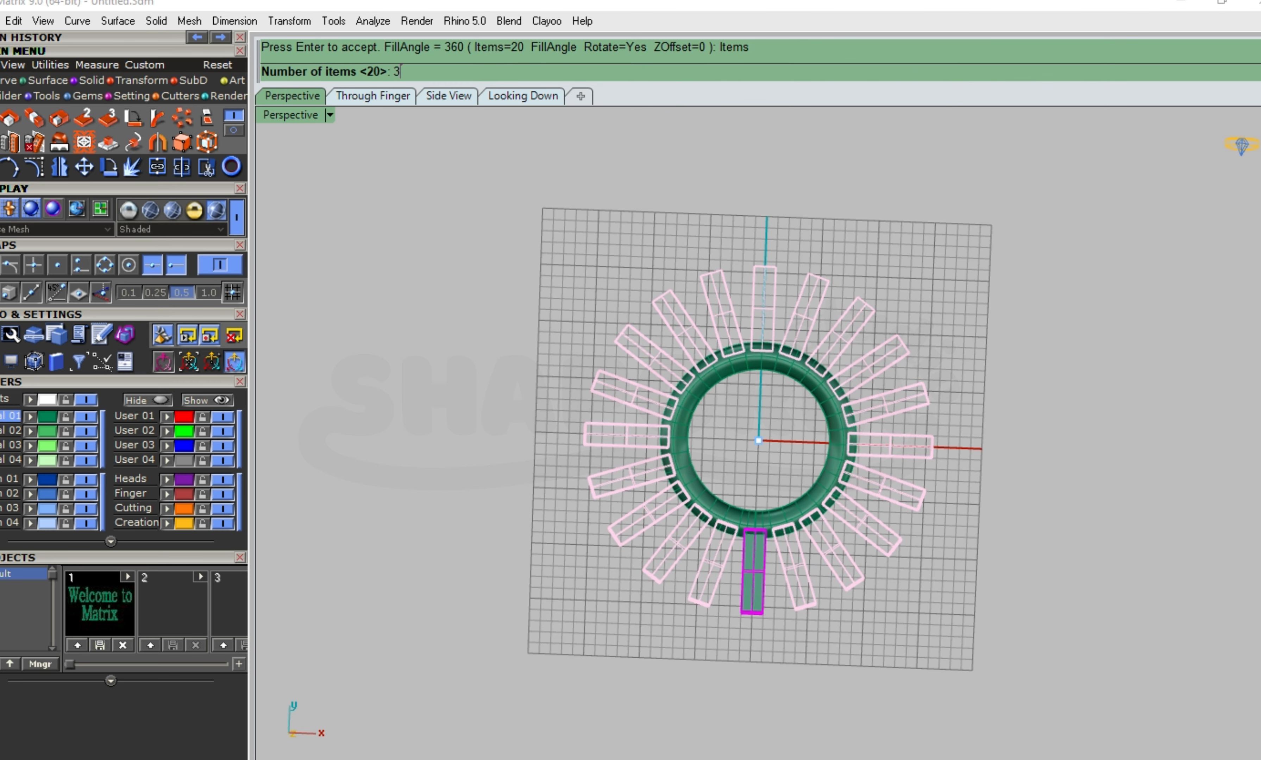
Set the polar array of the bar to 30 items over a 360-degree fill angle and accept it
text(0)
key(Return)
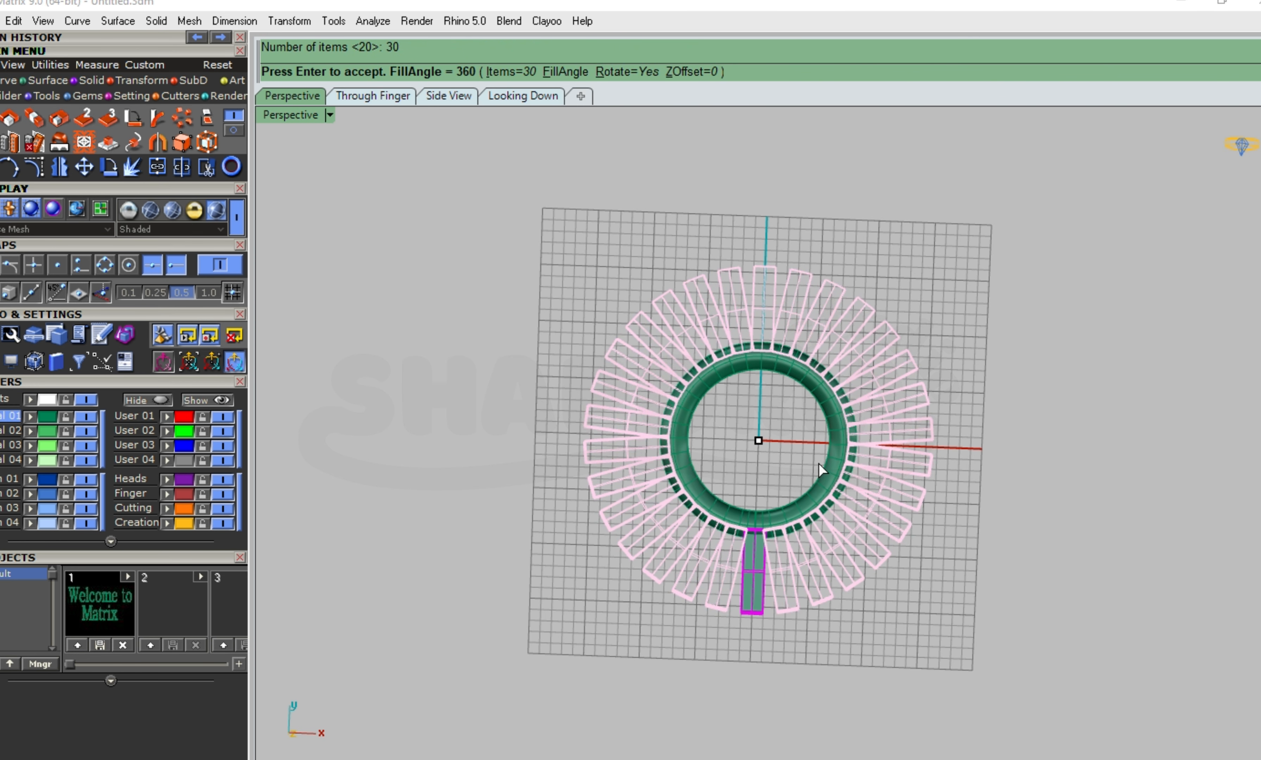
key(Return)
Delete the arrayed bars on one half of the ring, leaving a half circle of bars
right_drag(858, 517, 763, 420)
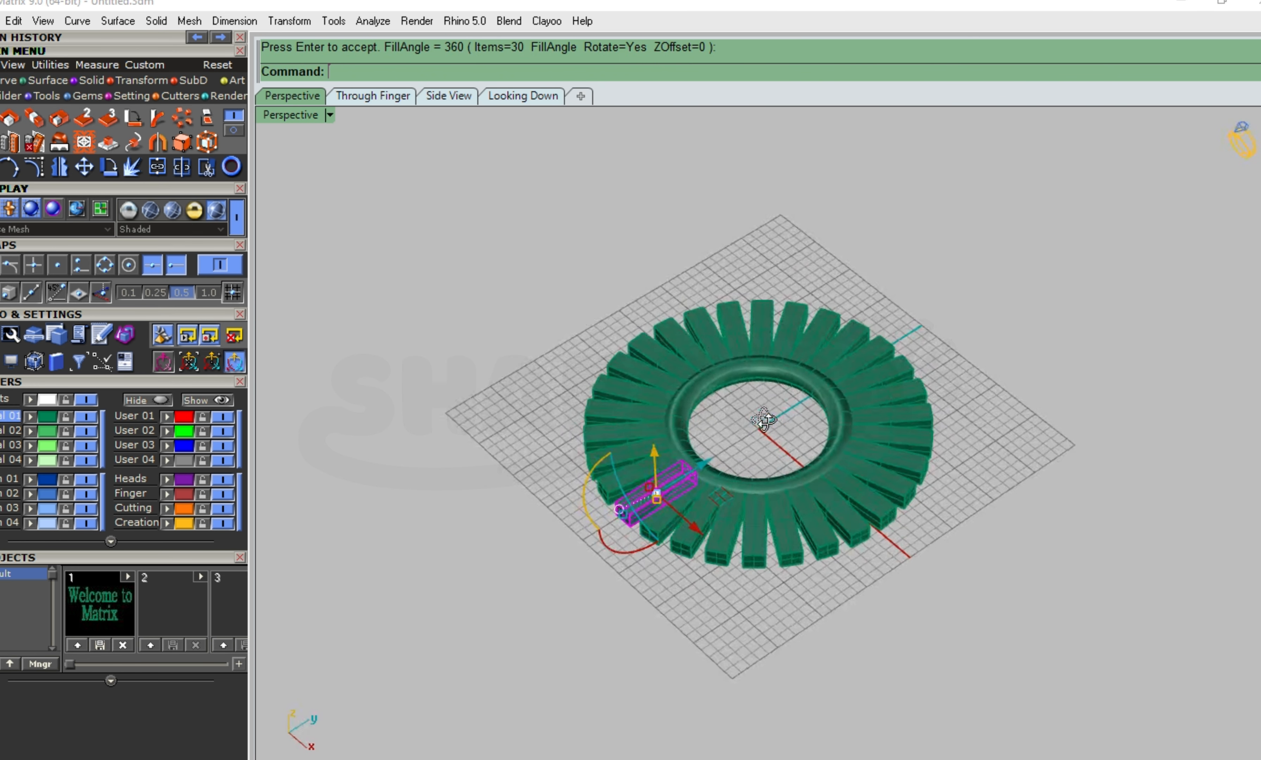
click(921, 474)
key(Delete)
right_drag(720, 360, 872, 506)
drag(551, 250, 983, 447)
key(Delete)
right_drag(983, 446, 860, 557)
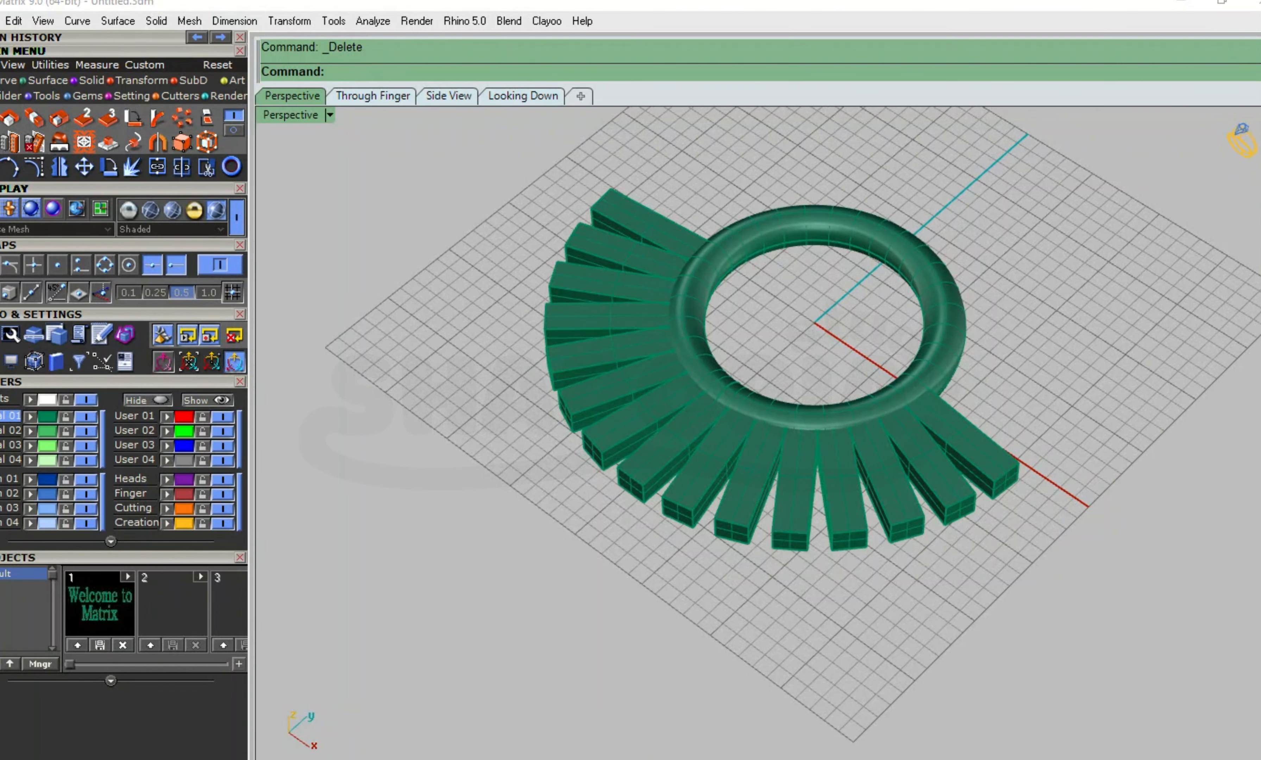
Try to Stretch the end bar of the half circle using its outer vertical edge as the stretch axis
click(2, 82)
click(188, 80)
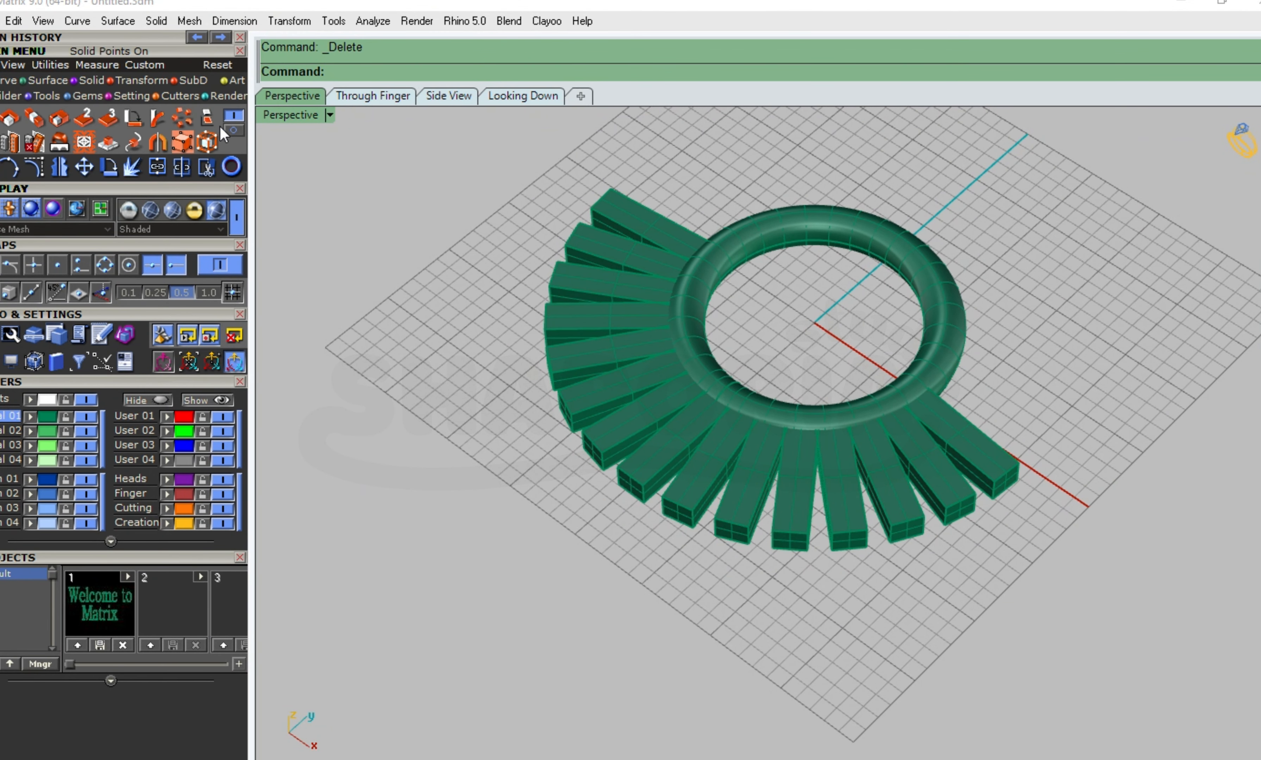
click(107, 142)
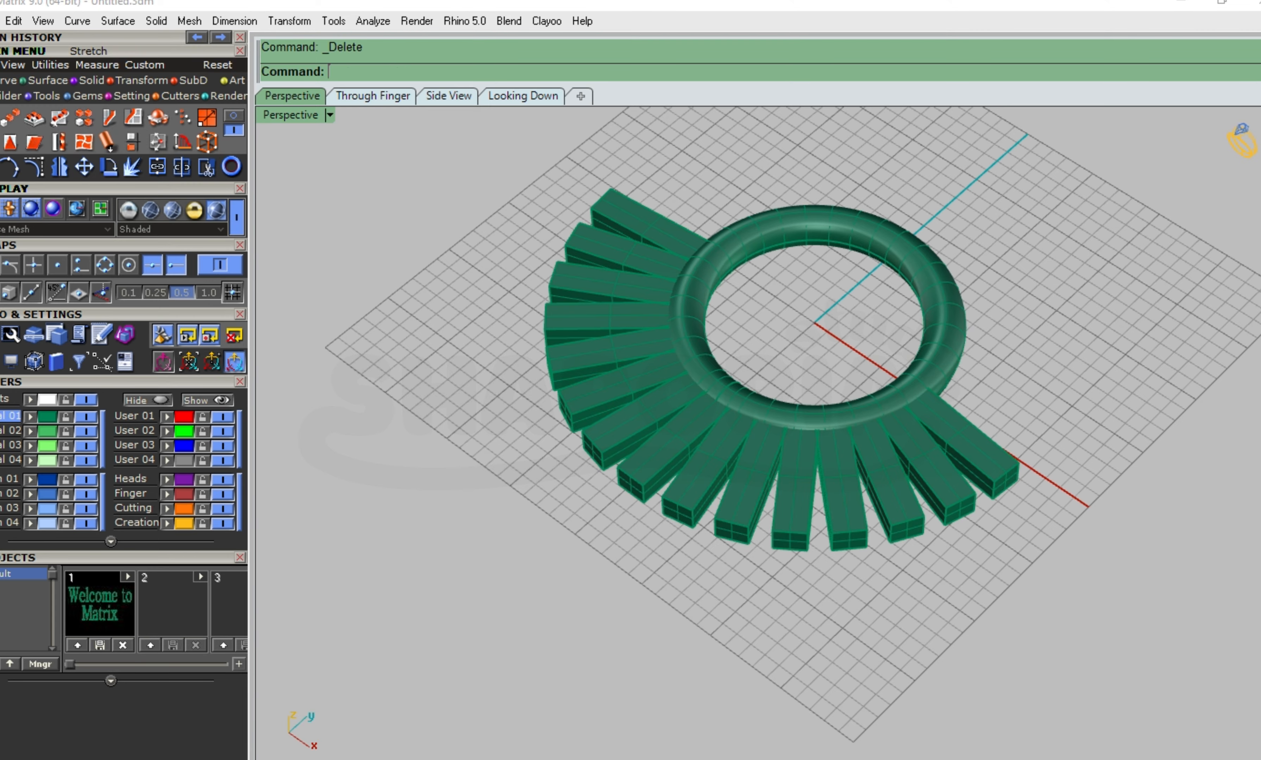
right_drag(1006, 566, 771, 507)
scroll(764, 522, up, 4)
click(705, 405)
key(Return)
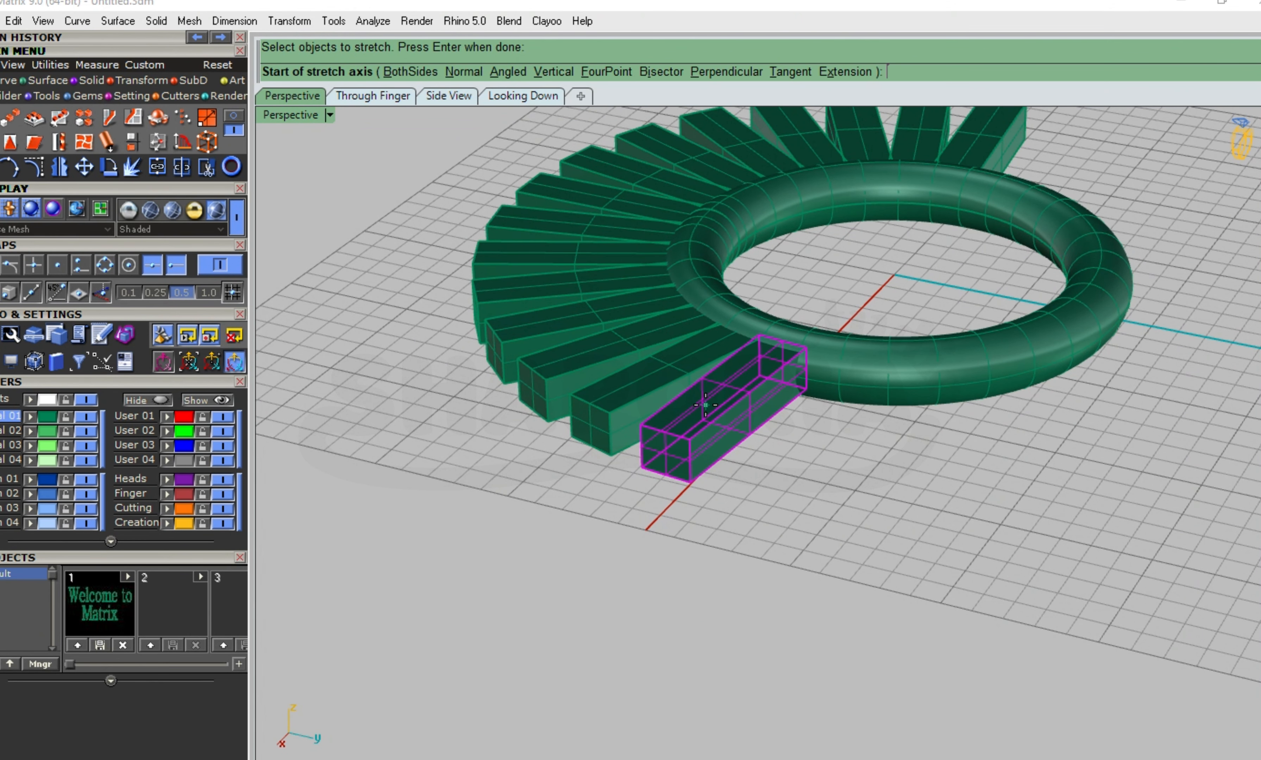
right_drag(705, 405, 581, 412)
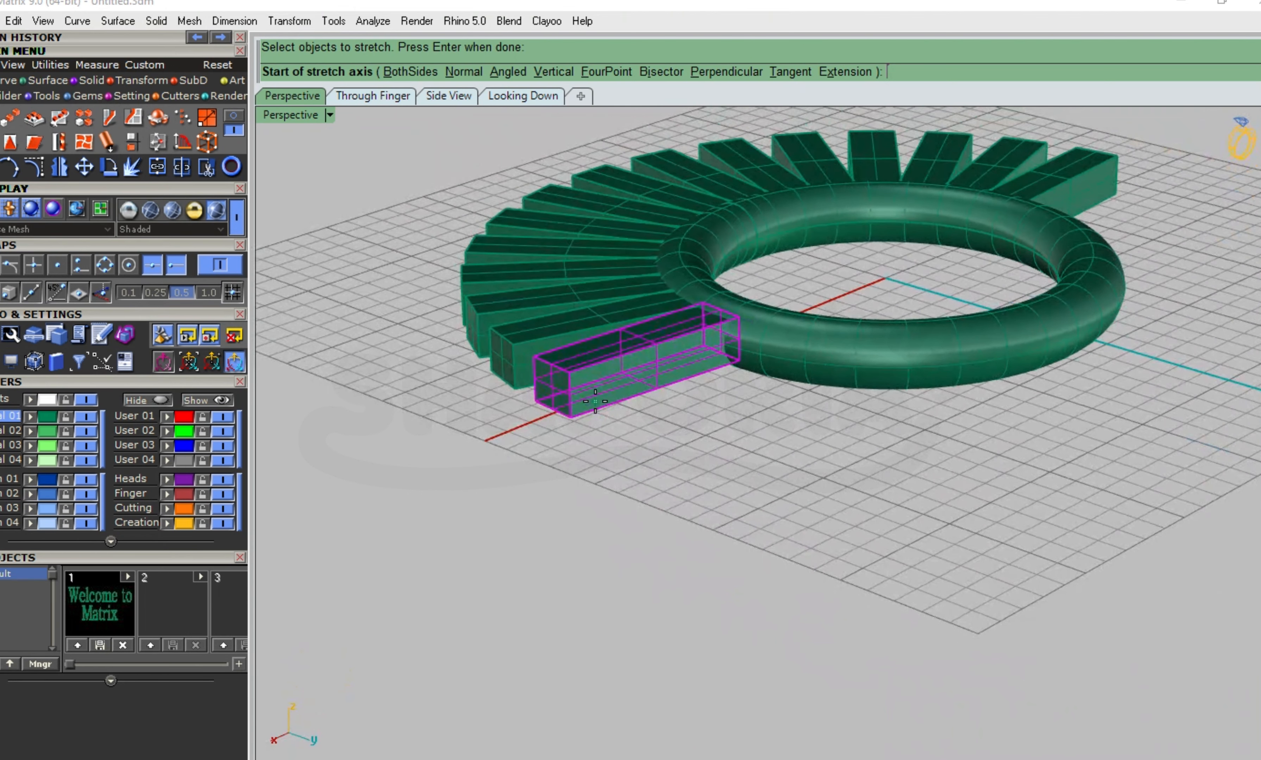
scroll(569, 410, up, 2)
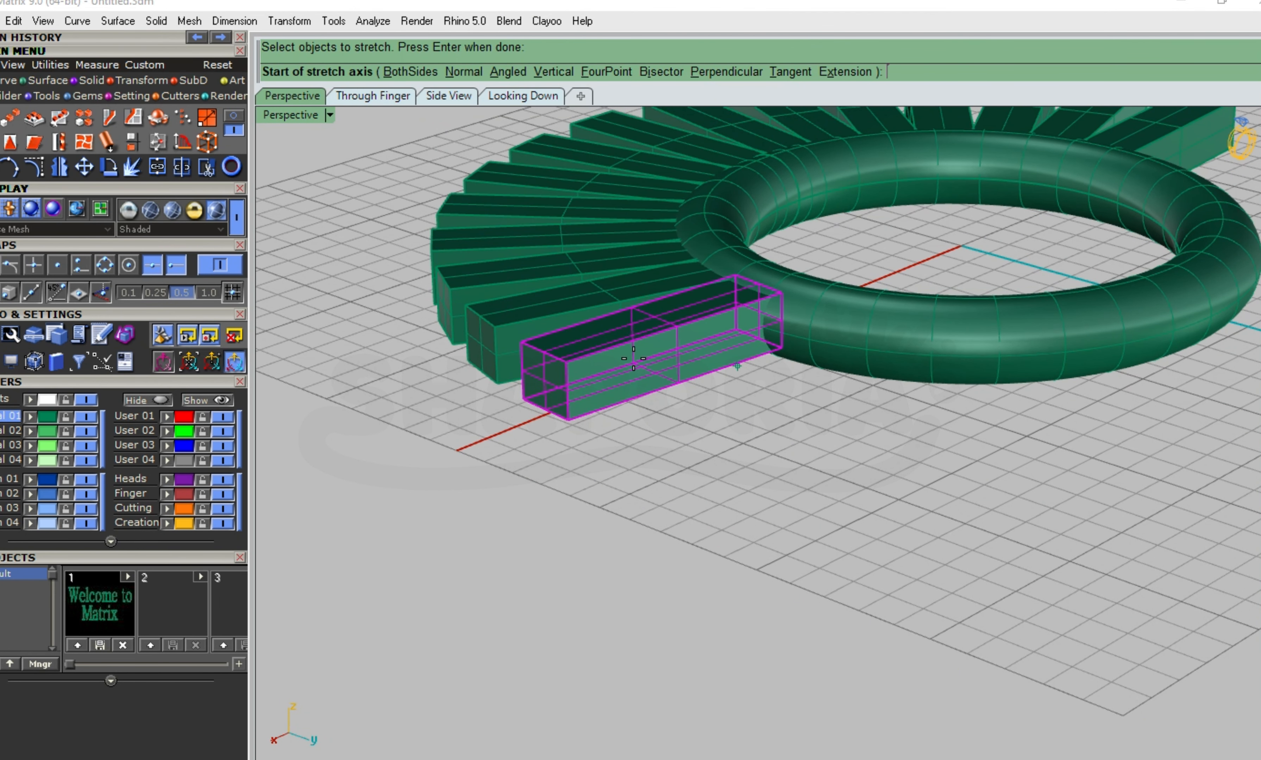
click(566, 368)
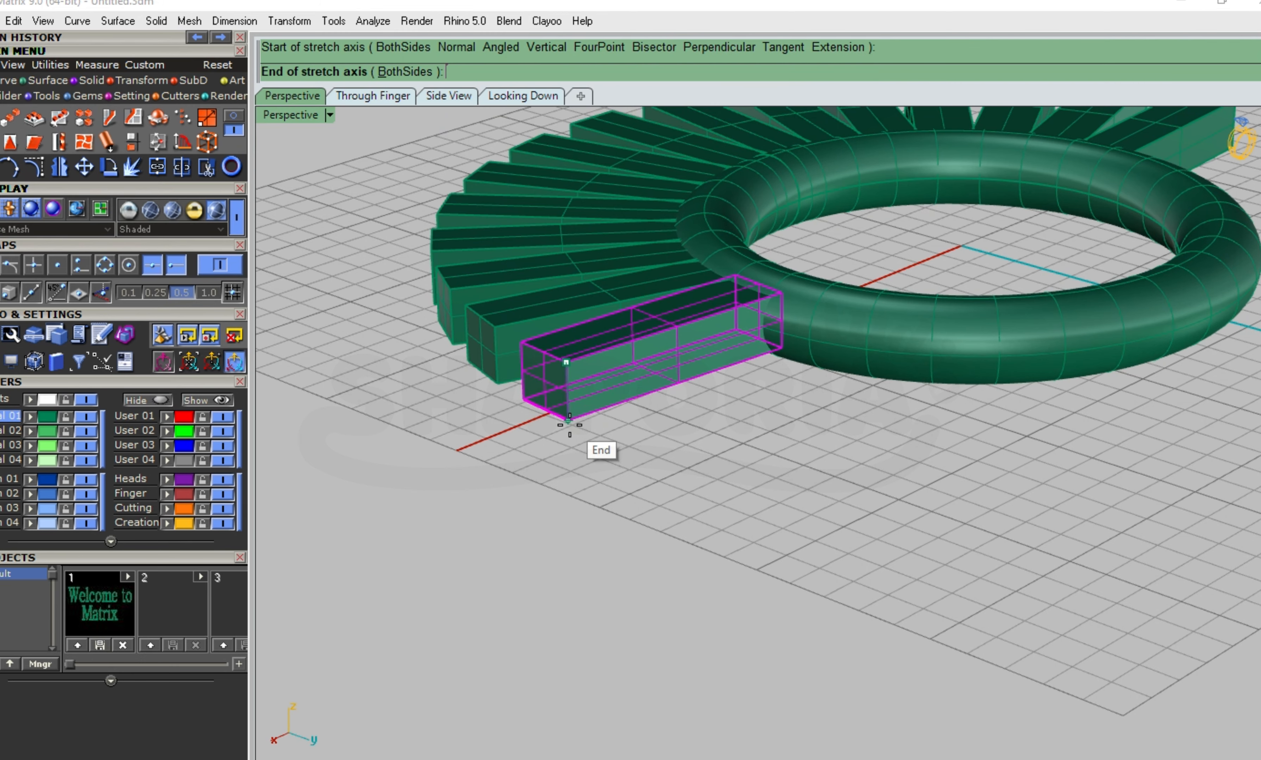
click(568, 419)
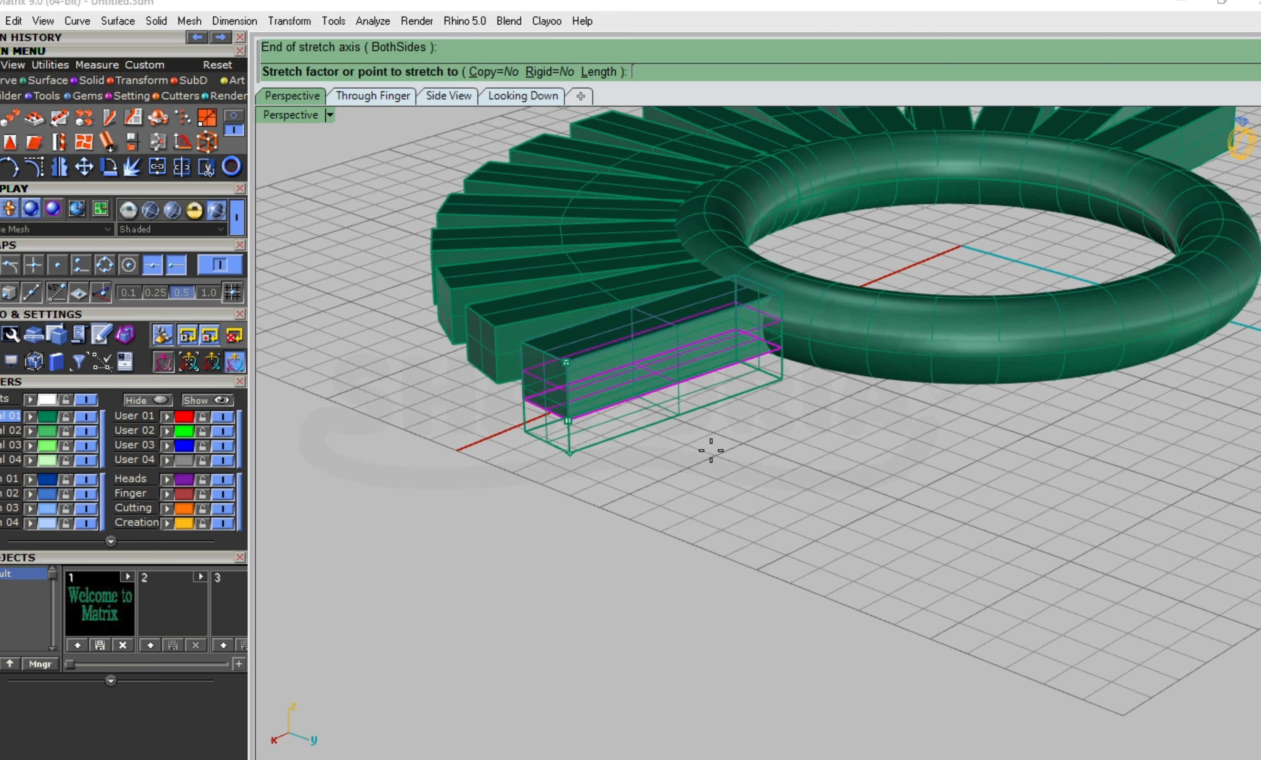
click(720, 438)
Try to Stretch the same end bar using its lower long edge, from the ring to the outer corner, as axis
key(Return)
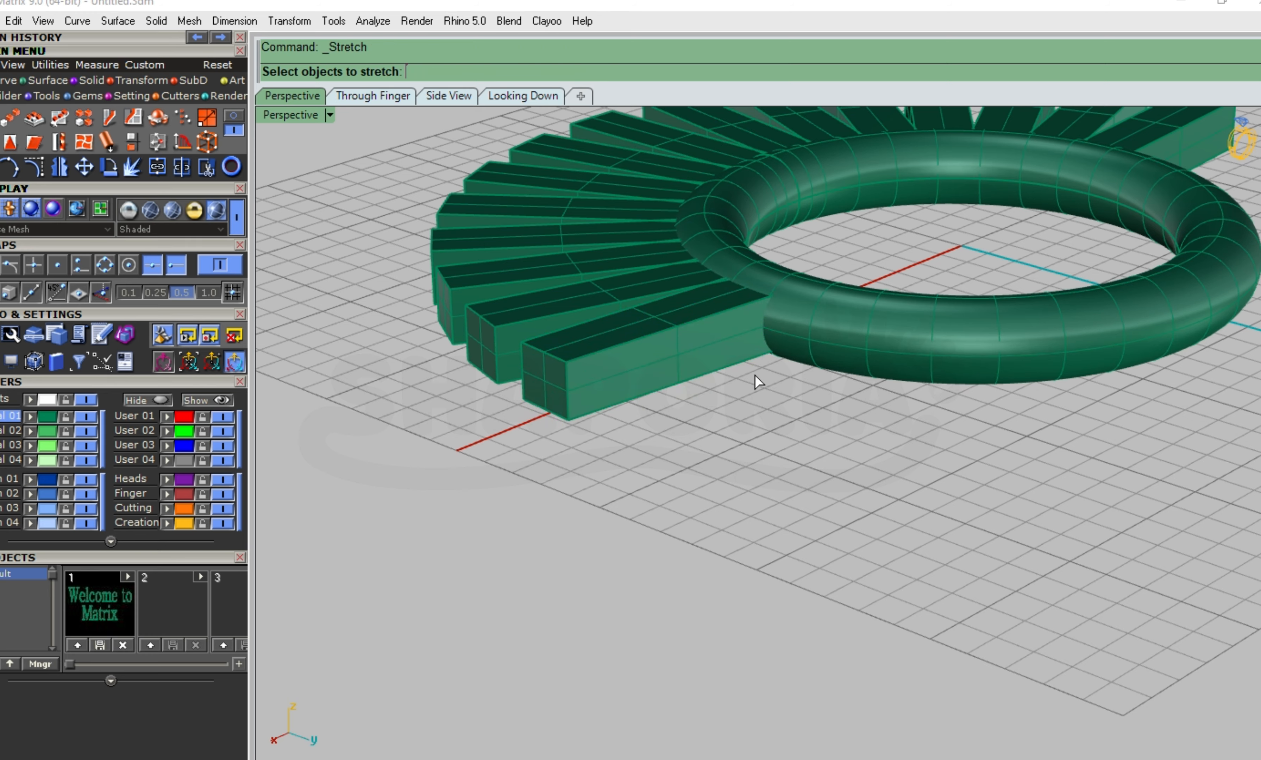
click(656, 355)
key(Return)
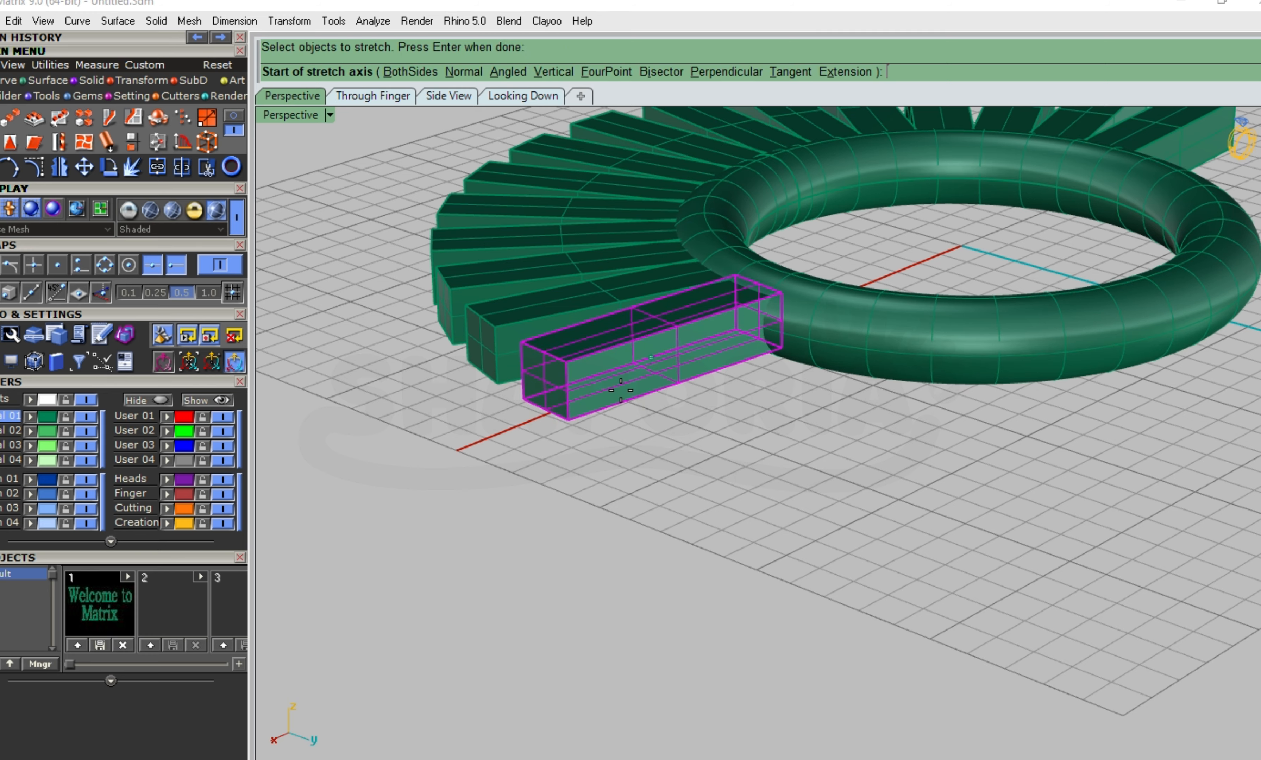
click(782, 347)
click(568, 420)
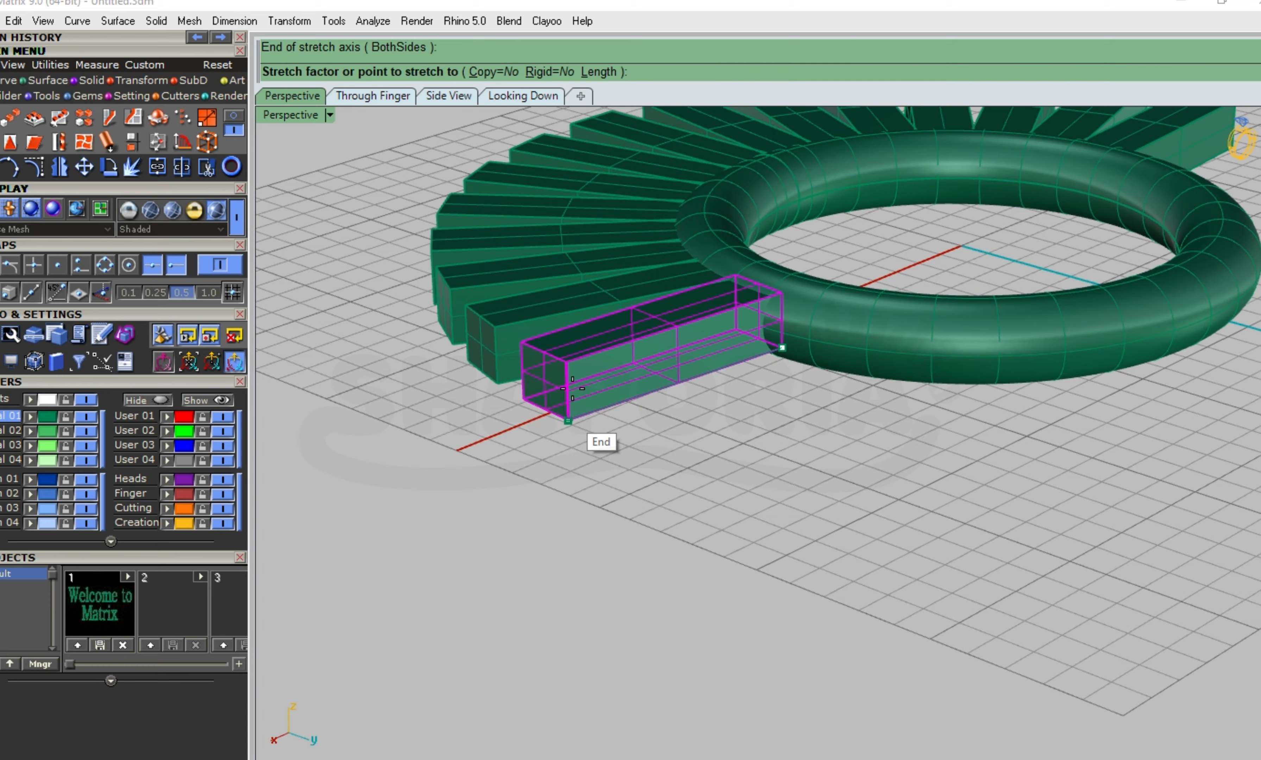
click(571, 364)
Shorten the end bar with Stretch along its lower long edge to that edge's midpoint
key(Return)
click(669, 359)
key(Return)
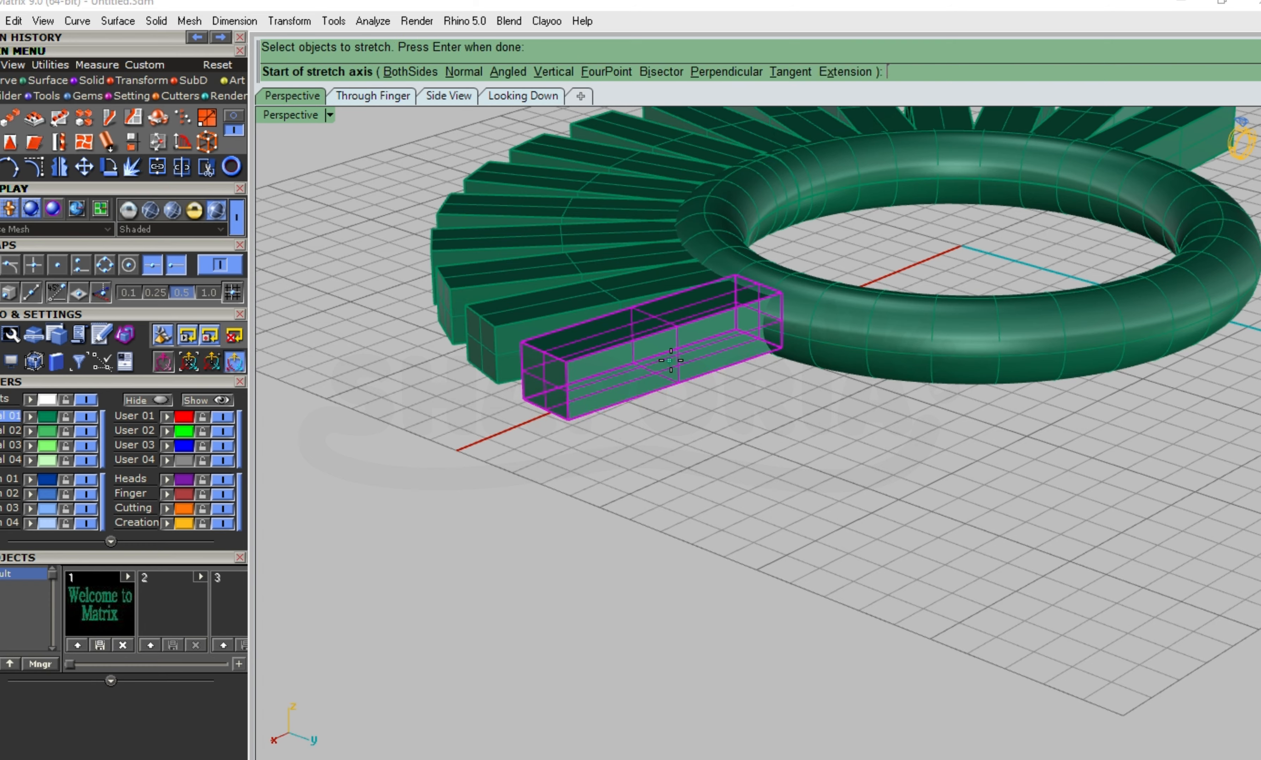
click(568, 421)
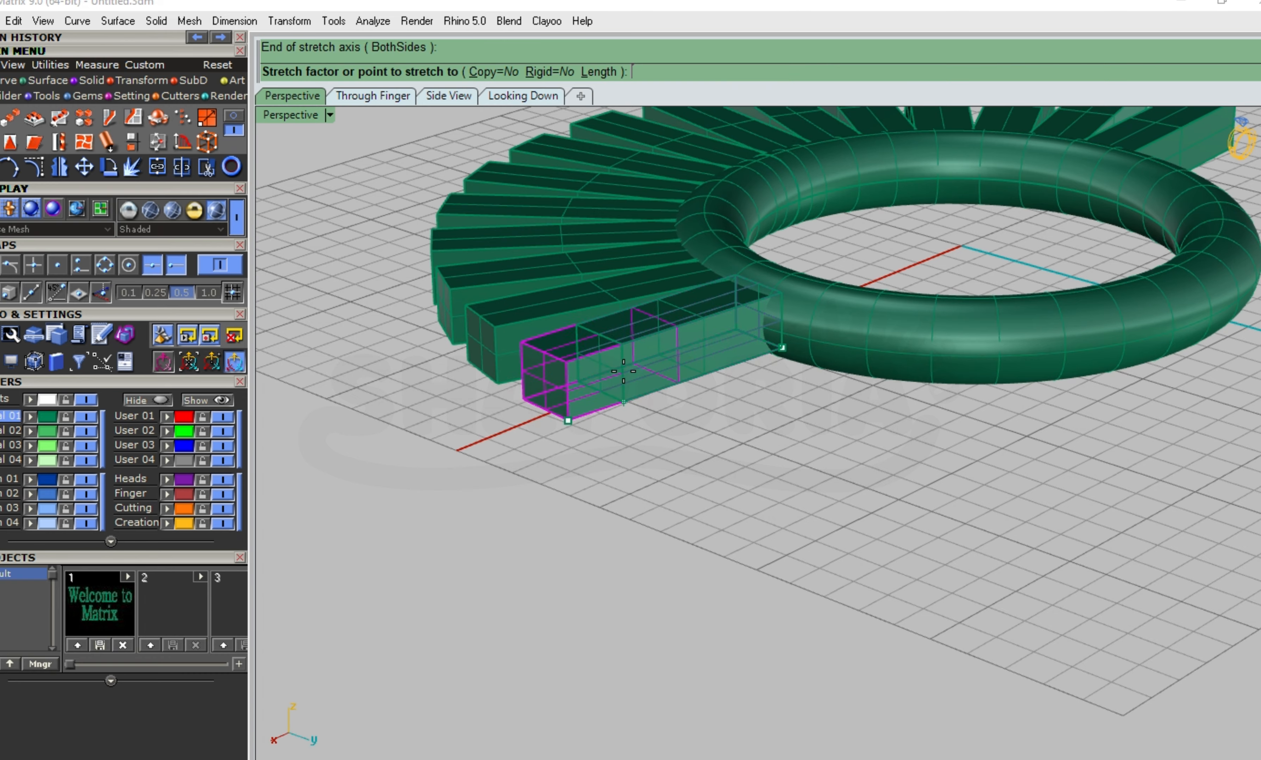
right_drag(690, 407, 744, 618)
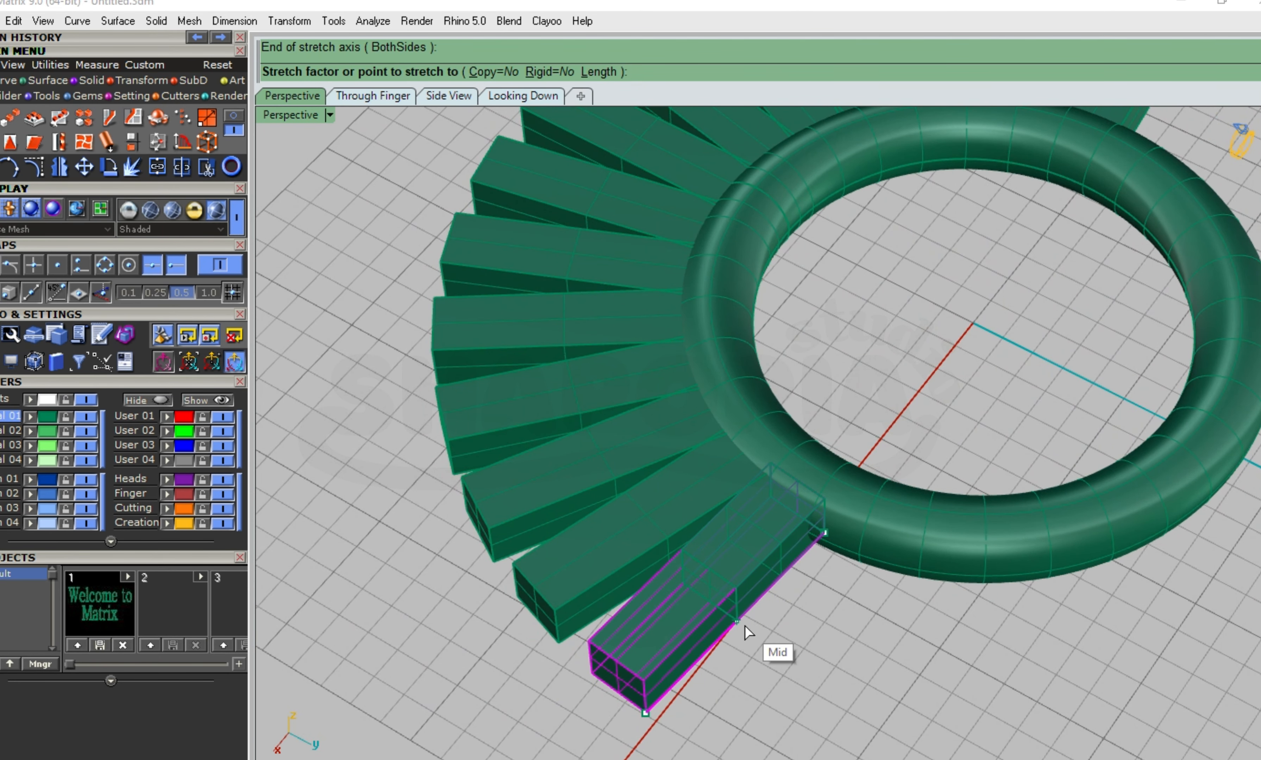
click(745, 626)
Shorten the second bar from the end with Stretch along its lower long edge, keeping it longer than the first
right_drag(744, 624, 623, 465)
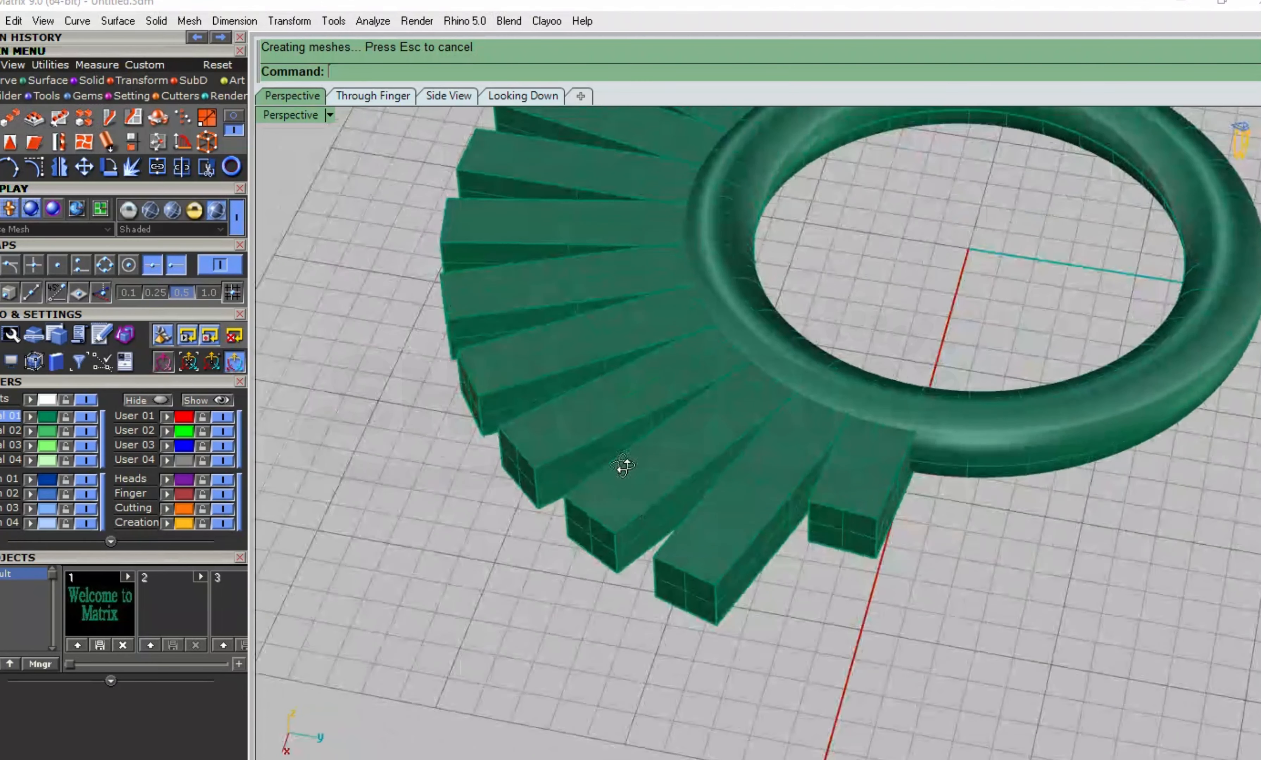
scroll(651, 567, up, 2)
right_click(717, 628)
click(725, 584)
right_click(730, 605)
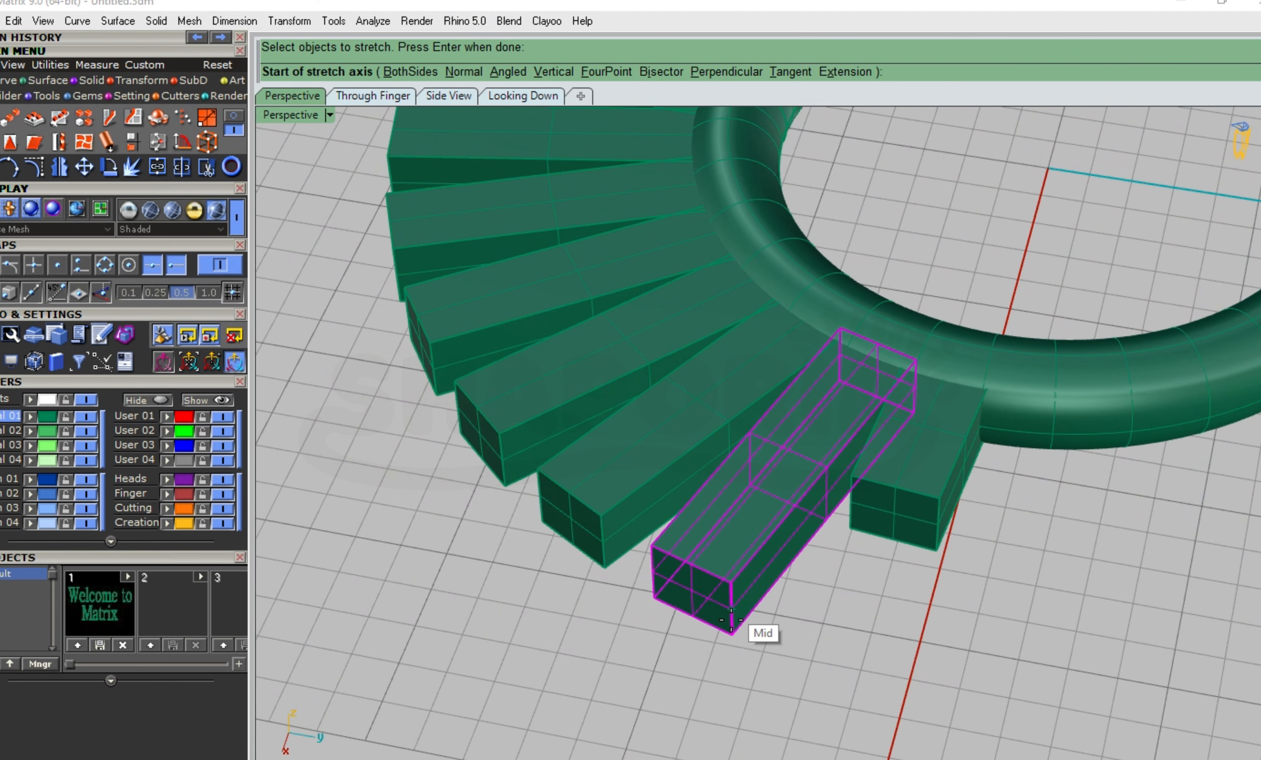
click(915, 410)
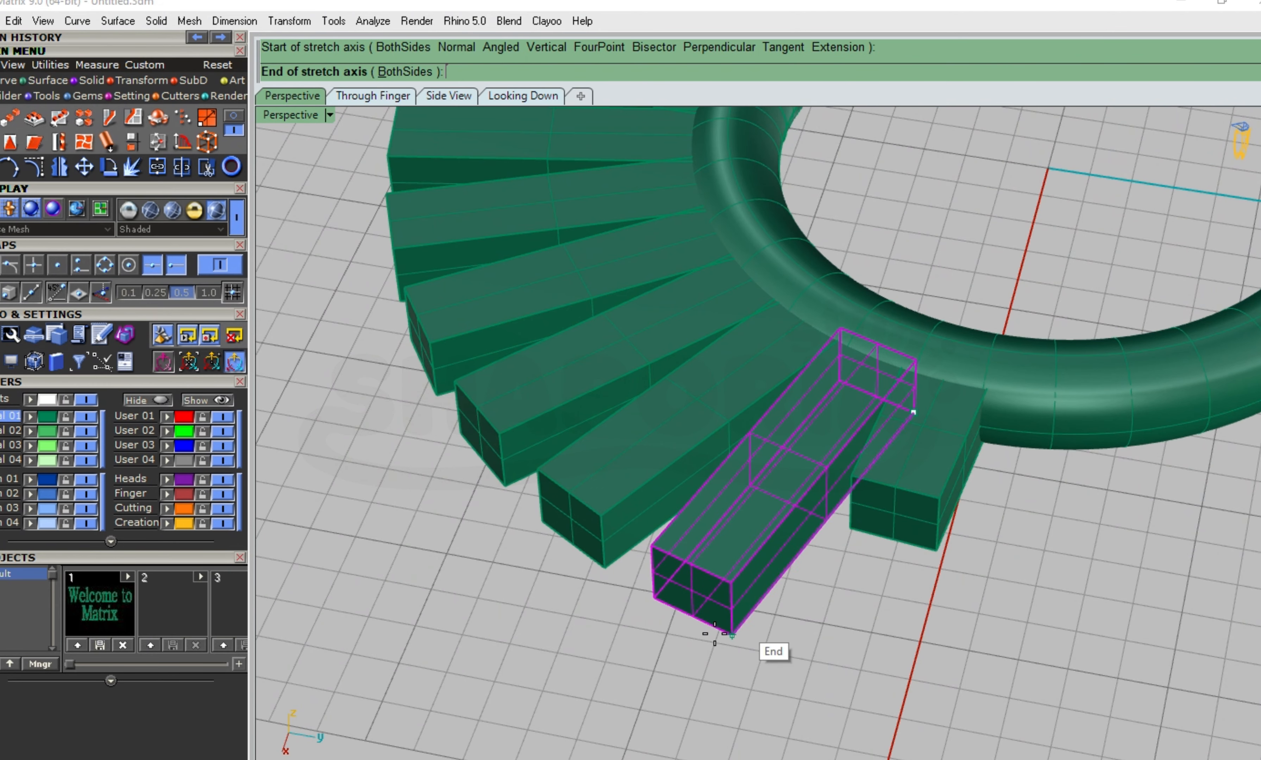
click(731, 634)
click(794, 562)
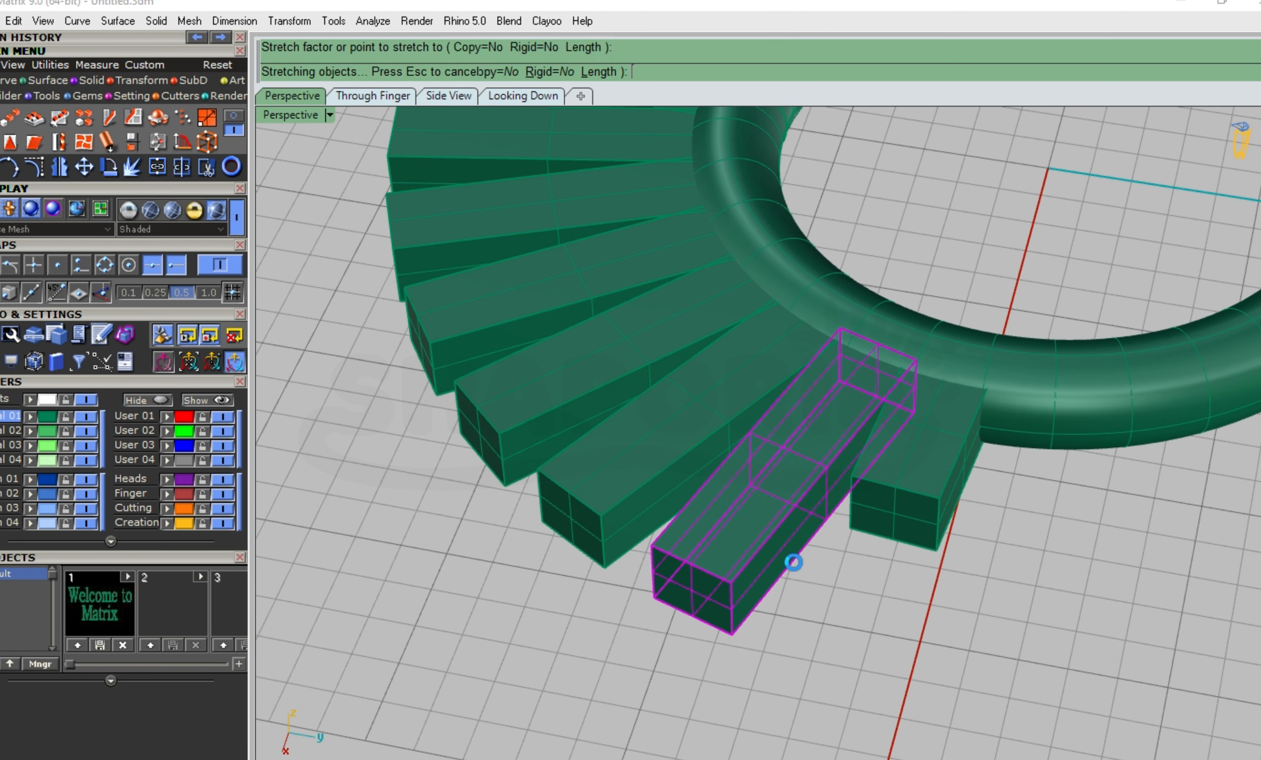
right_drag(794, 561, 824, 471)
scroll(814, 365, down, 10)
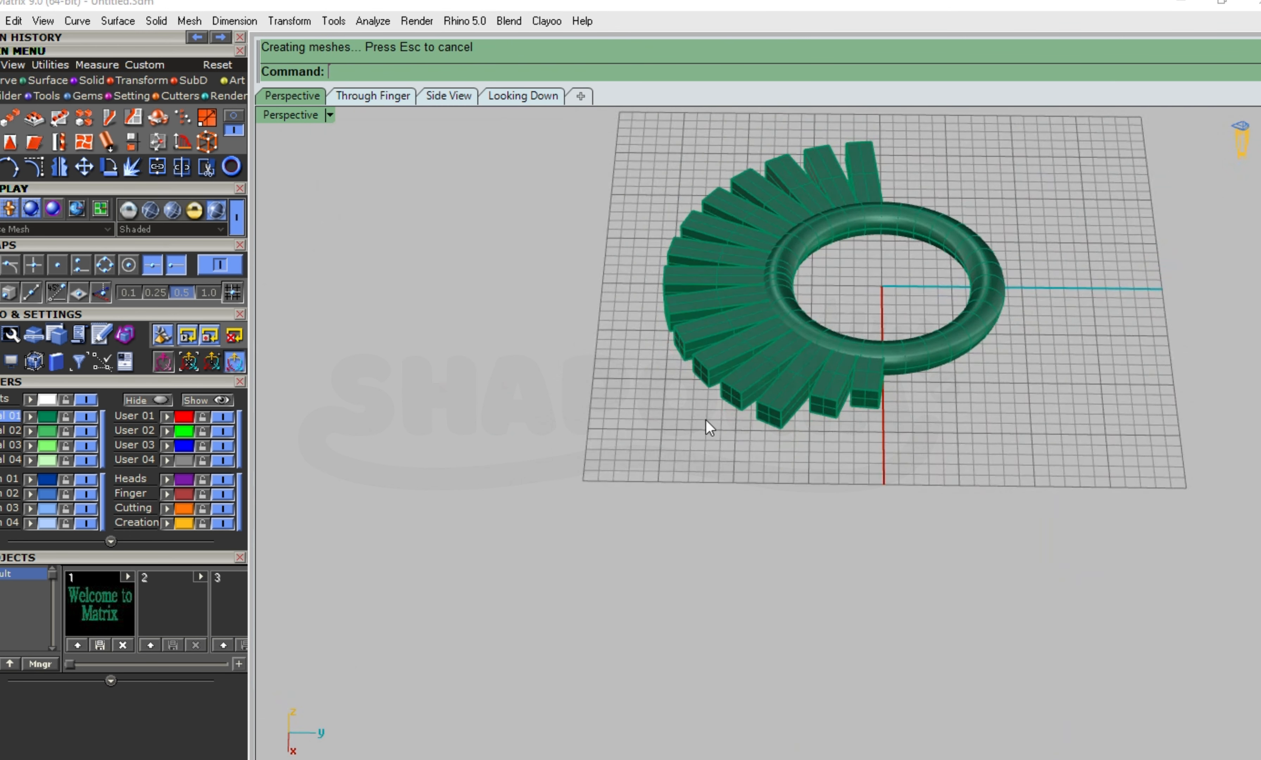
scroll(757, 372, up, 8)
click(853, 423)
right_click(851, 422)
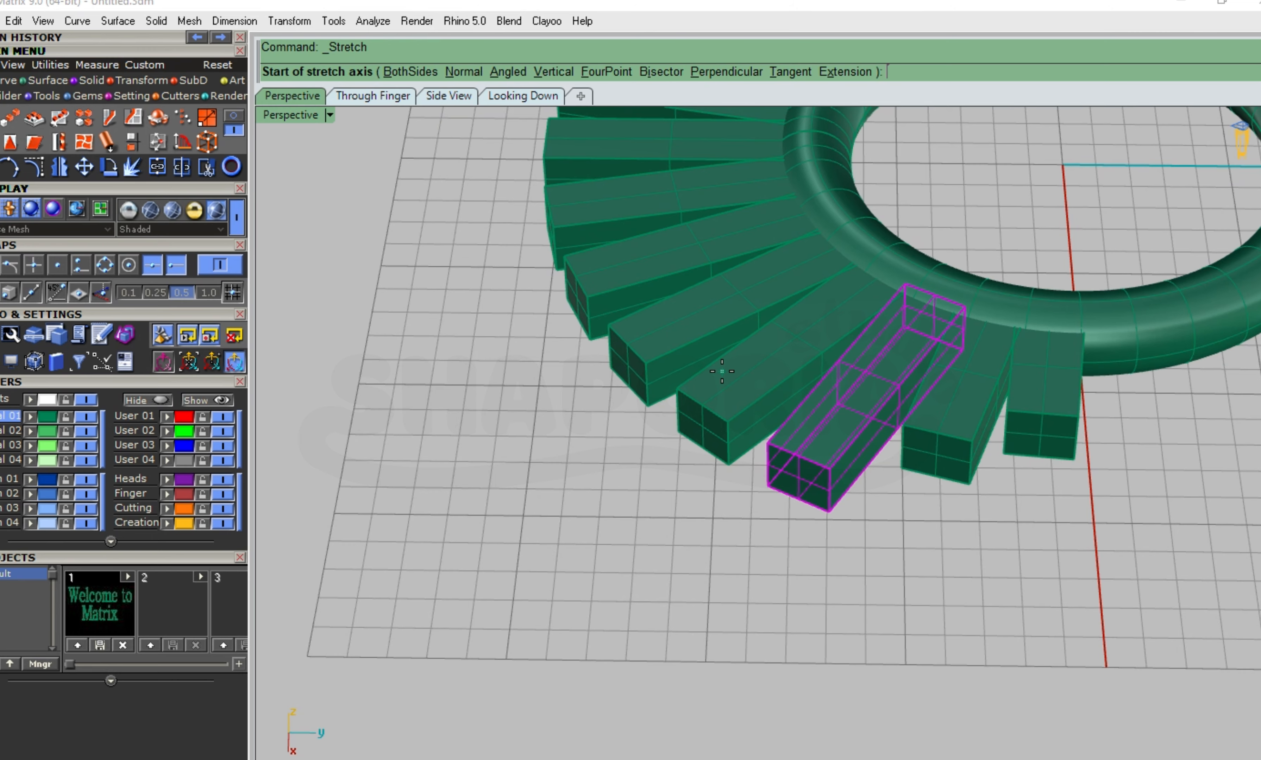
key(Escape)
key(Escape)
Skip the third bar and shorten the fourth bar from the end with Stretch along its lower long edge
click(732, 395)
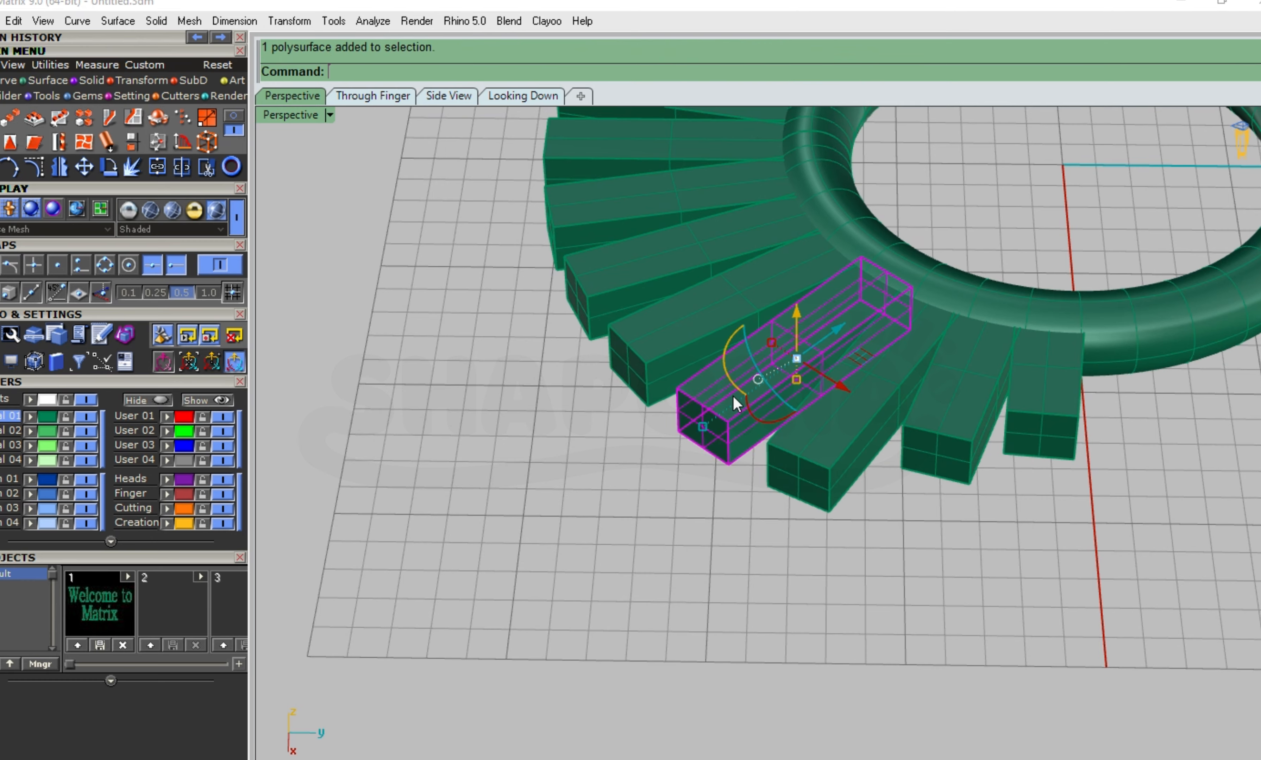
right_click(733, 395)
click(909, 329)
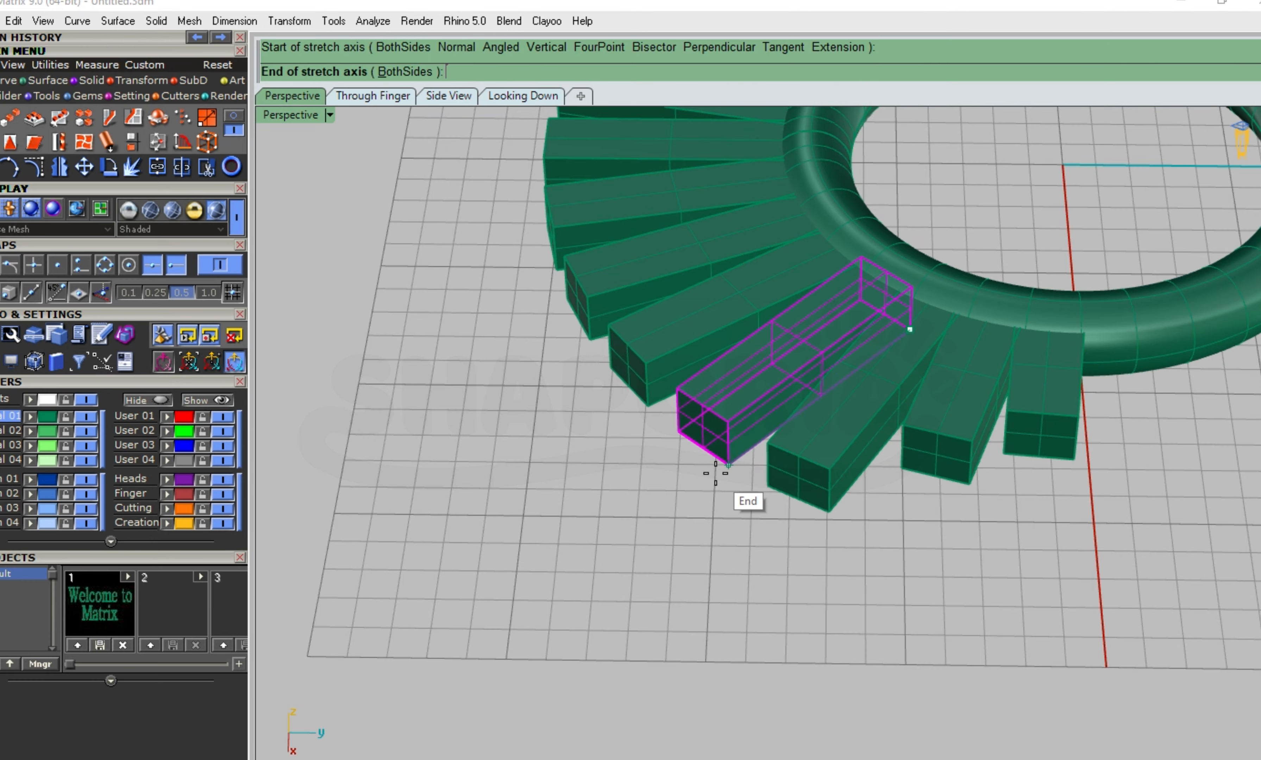
click(728, 465)
click(776, 418)
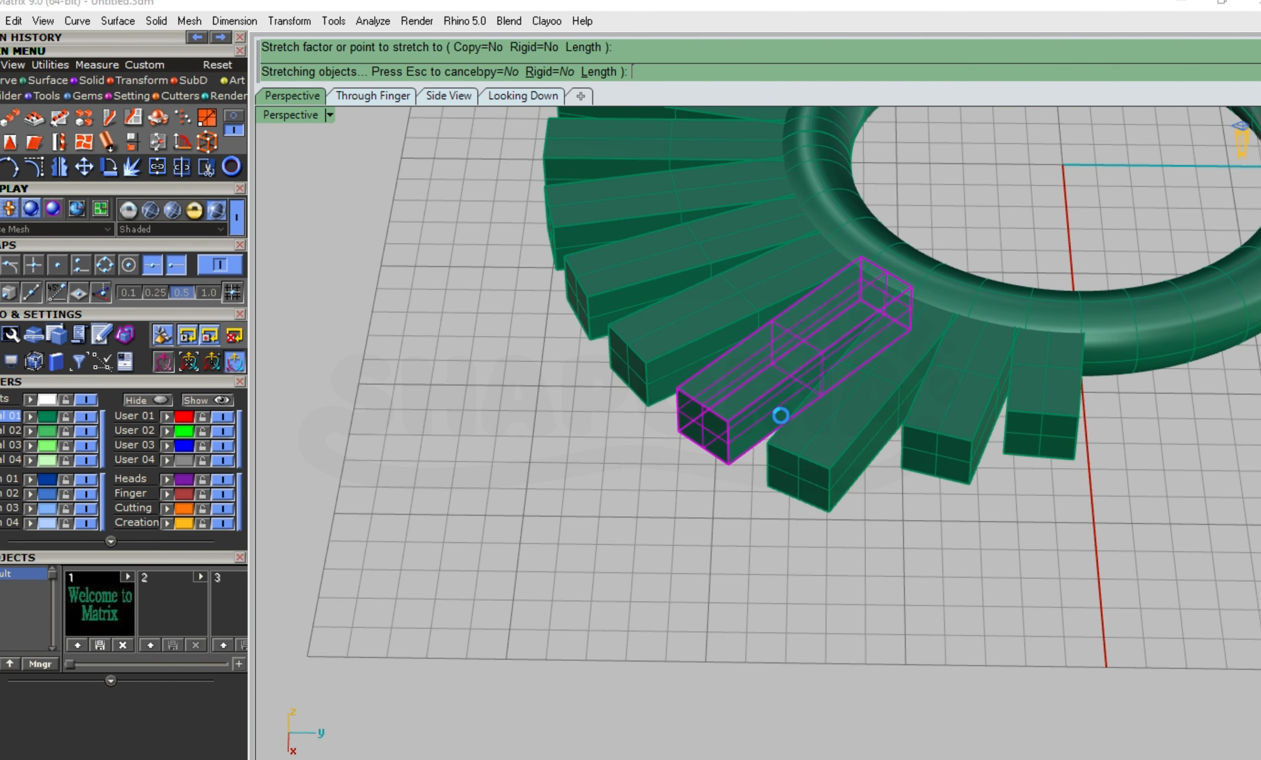
click(750, 461)
Lengthen the fifth bar outward with Stretch along its lower long edge so it extends well past its neighbours, and deselect it
scroll(750, 461, down, 6)
scroll(689, 428, up, 6)
right_drag(689, 428, 893, 446)
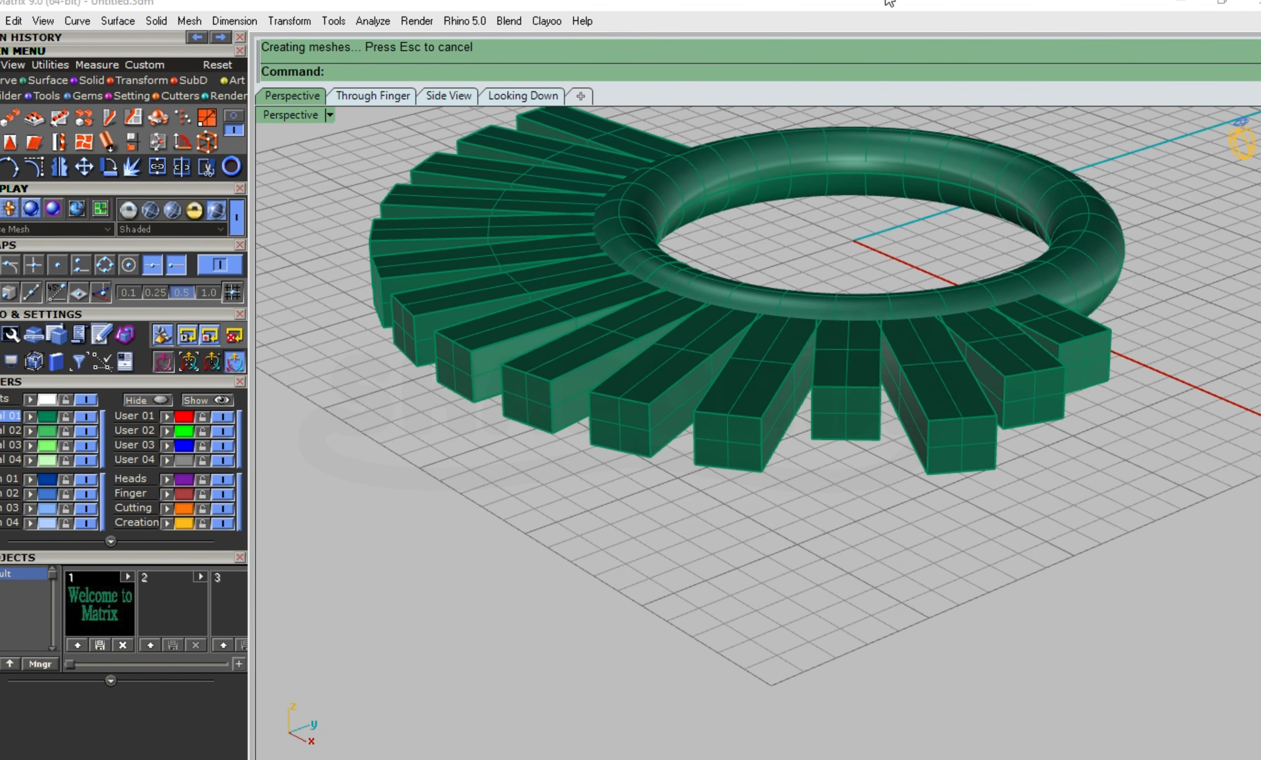
right_drag(779, 336, 682, 446)
click(759, 408)
right_click(742, 389)
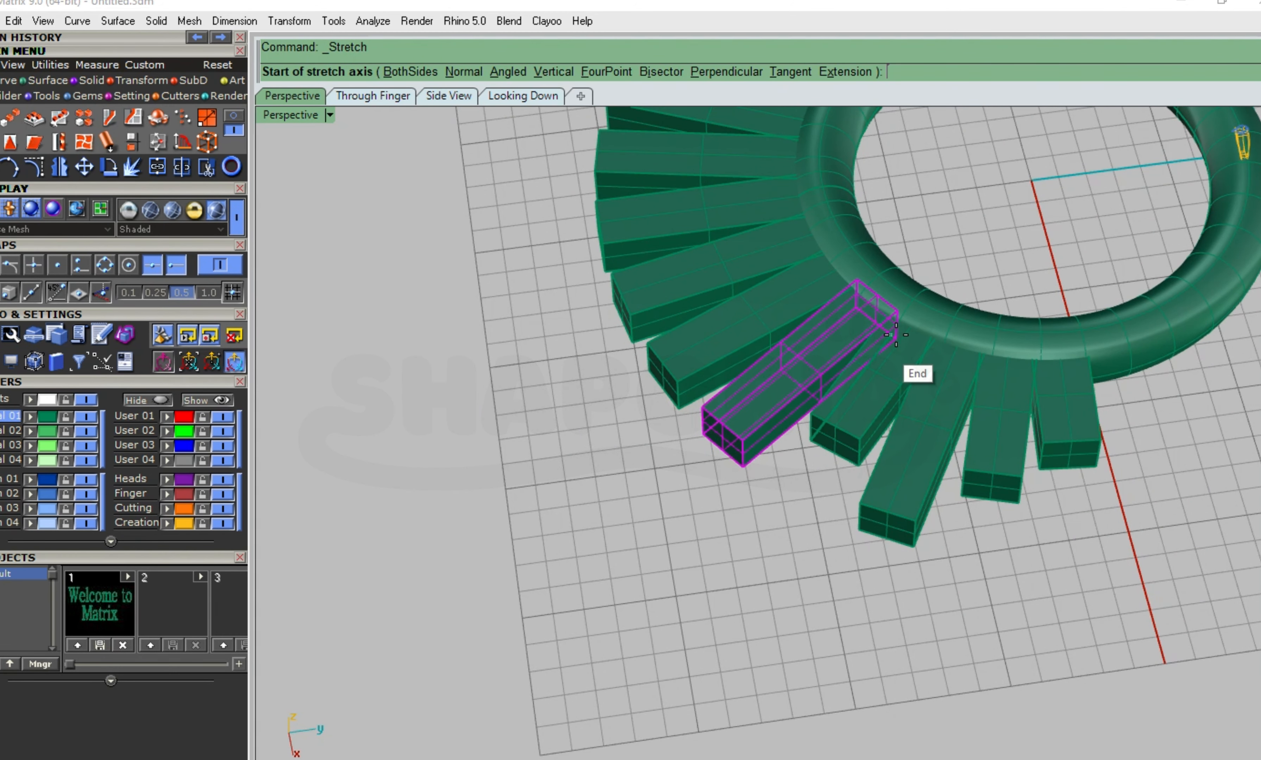
click(873, 354)
click(740, 467)
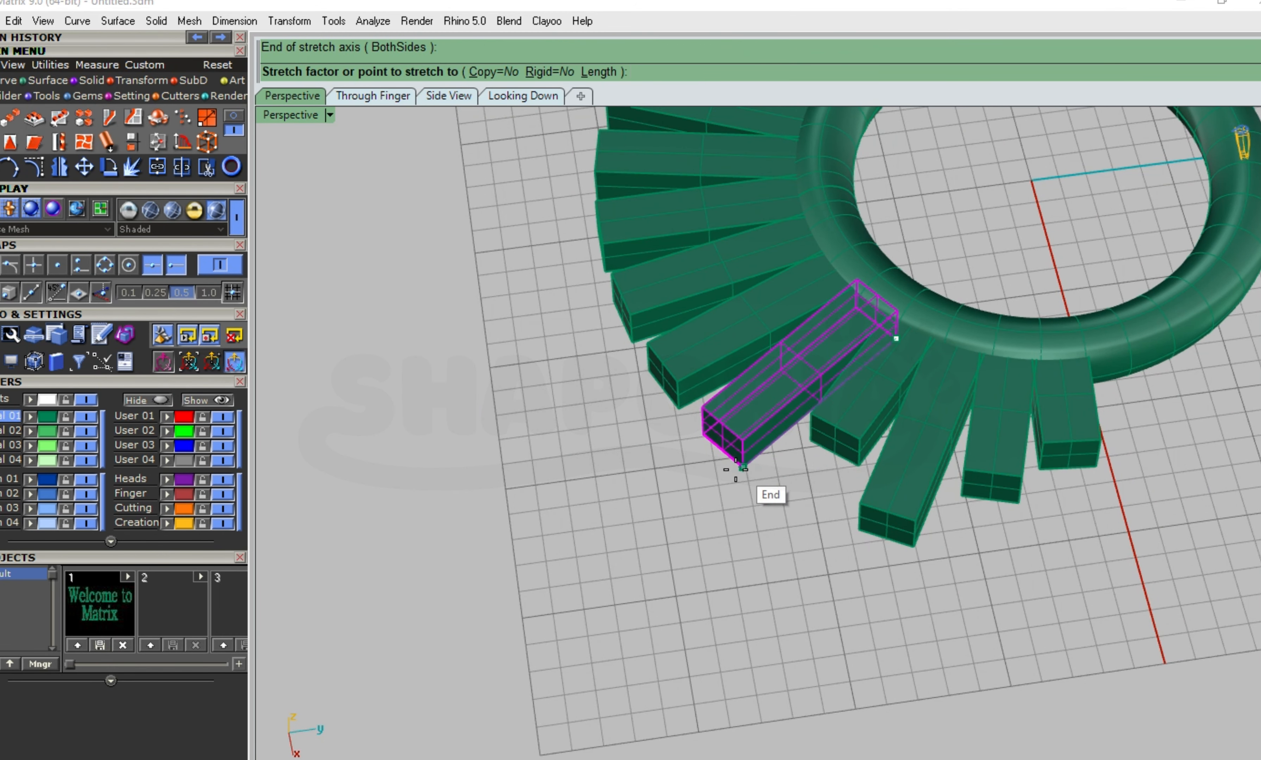
click(667, 524)
scroll(663, 377, down, 6)
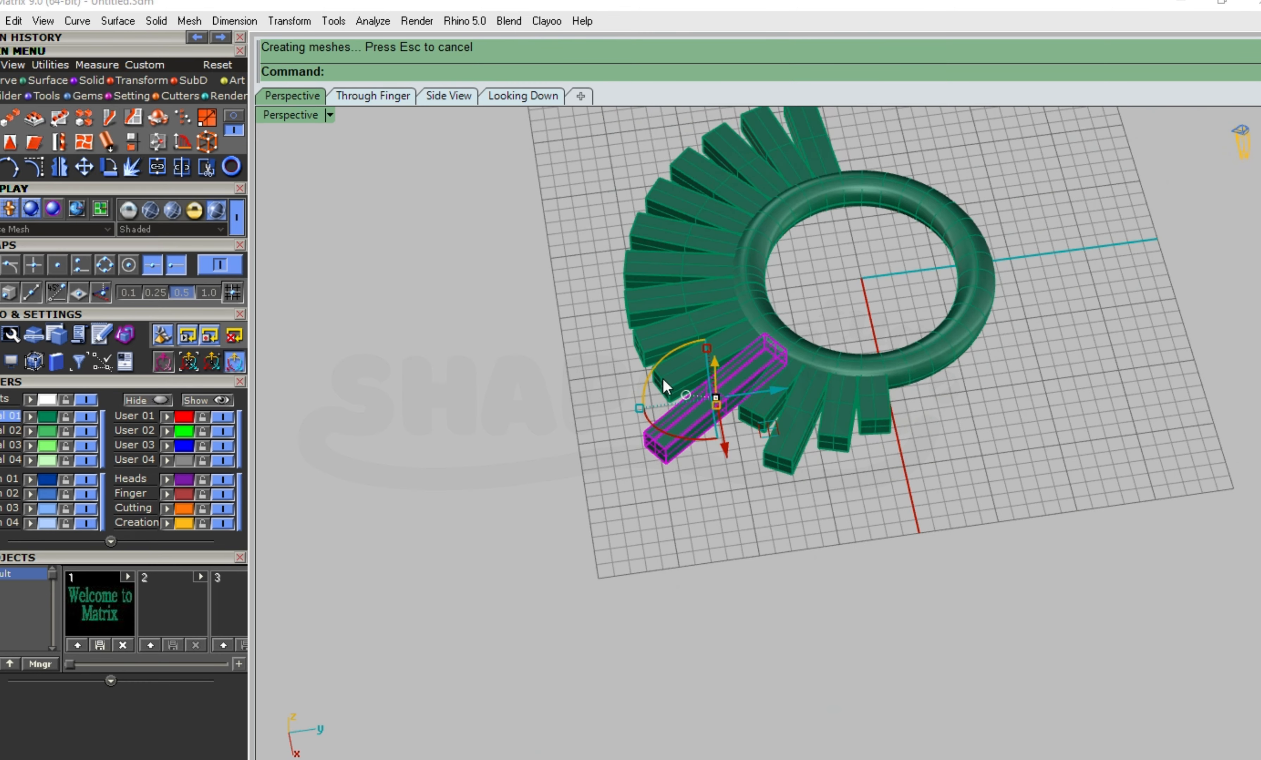
scroll(663, 378, up, 4)
right_drag(675, 374, 755, 328)
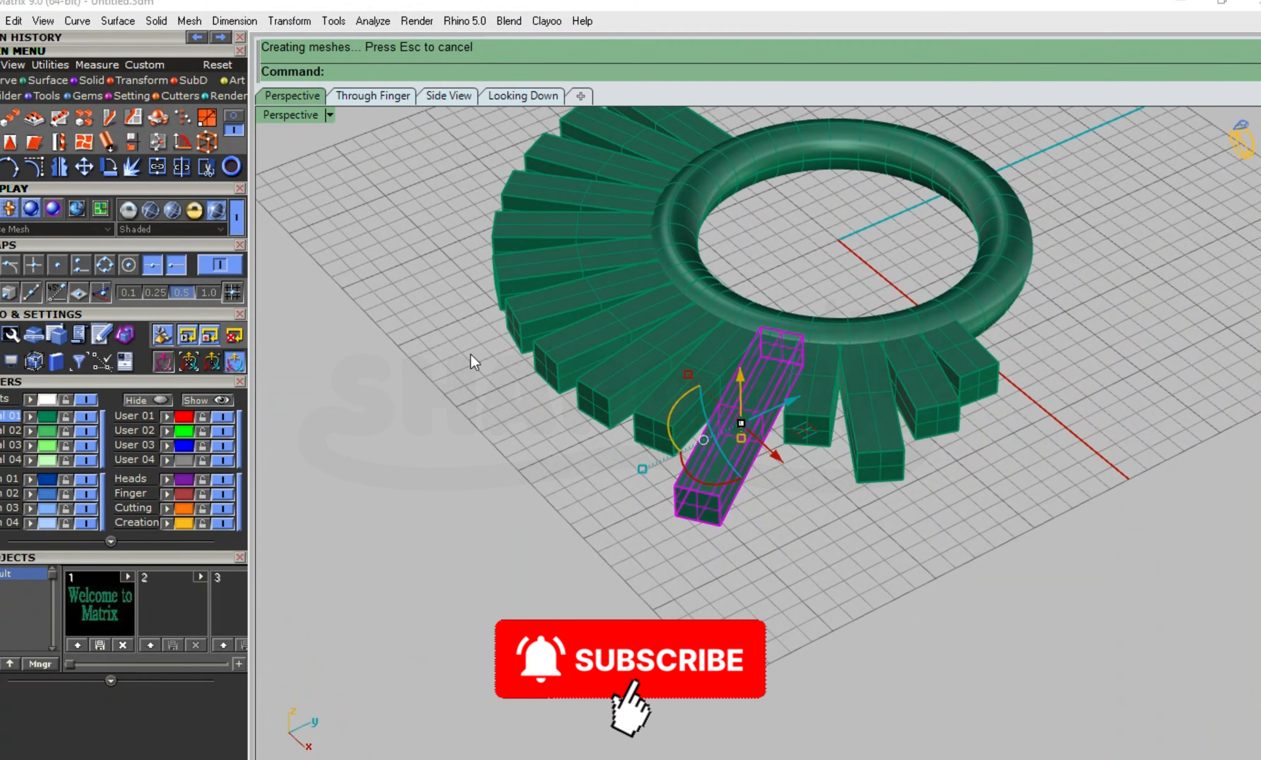
click(596, 500)
Leave the sixth bar as is and shorten the seventh bar from the end with Stretch along its lower long edge
right_drag(656, 341, 663, 397)
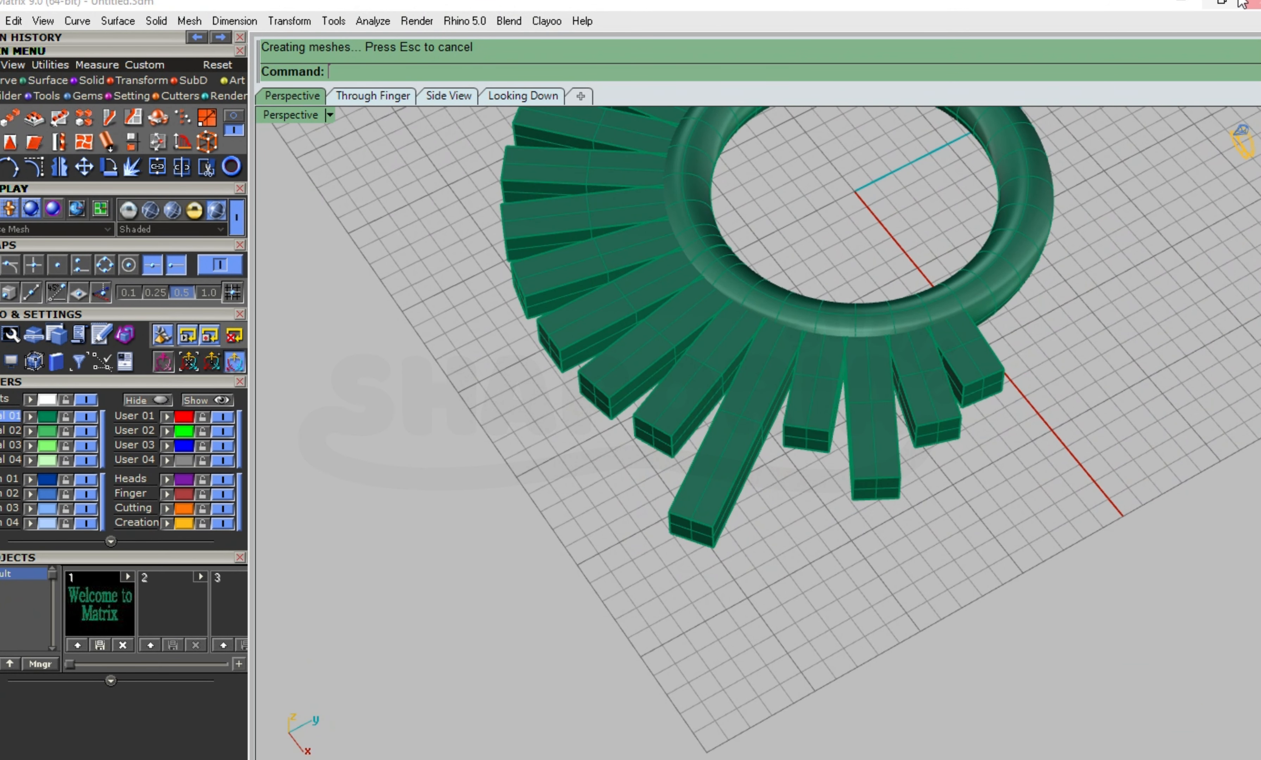
right_drag(544, 519, 632, 485)
scroll(584, 540, up, 4)
scroll(658, 323, up, 5)
click(662, 298)
right_click(662, 296)
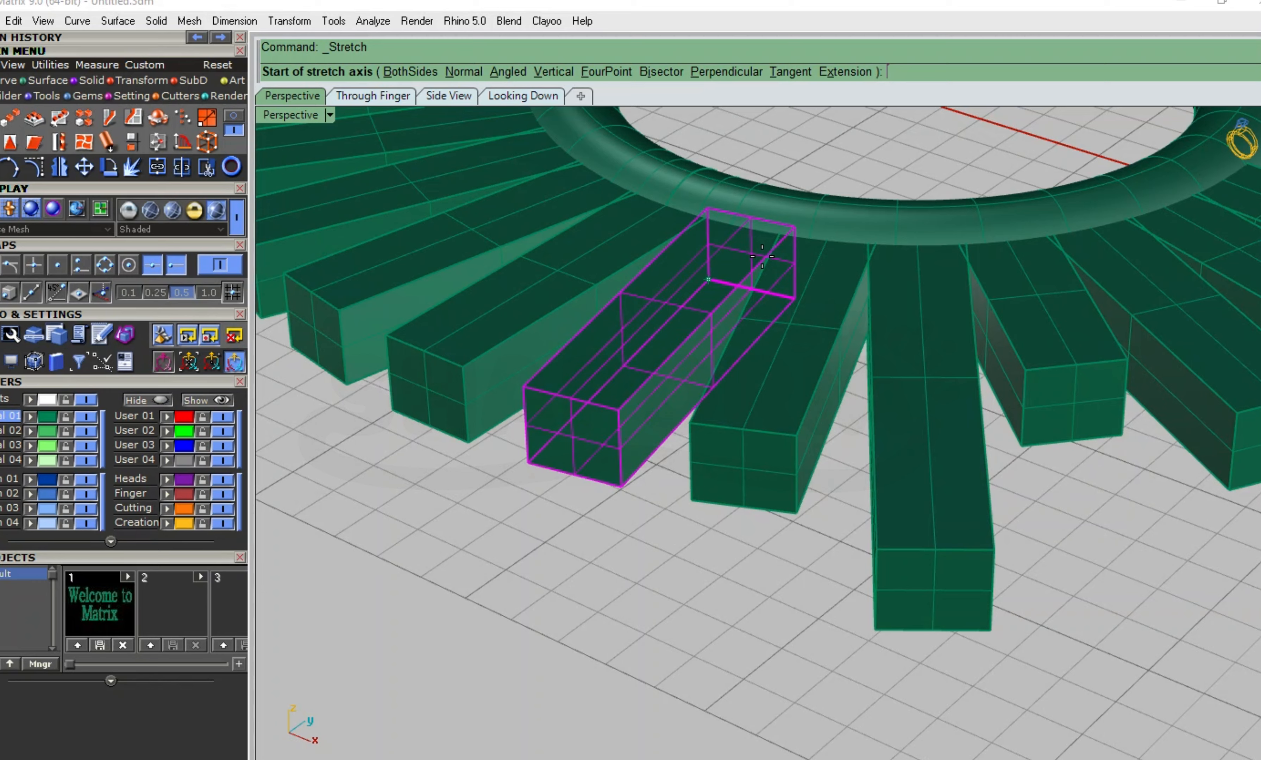
click(795, 298)
click(622, 489)
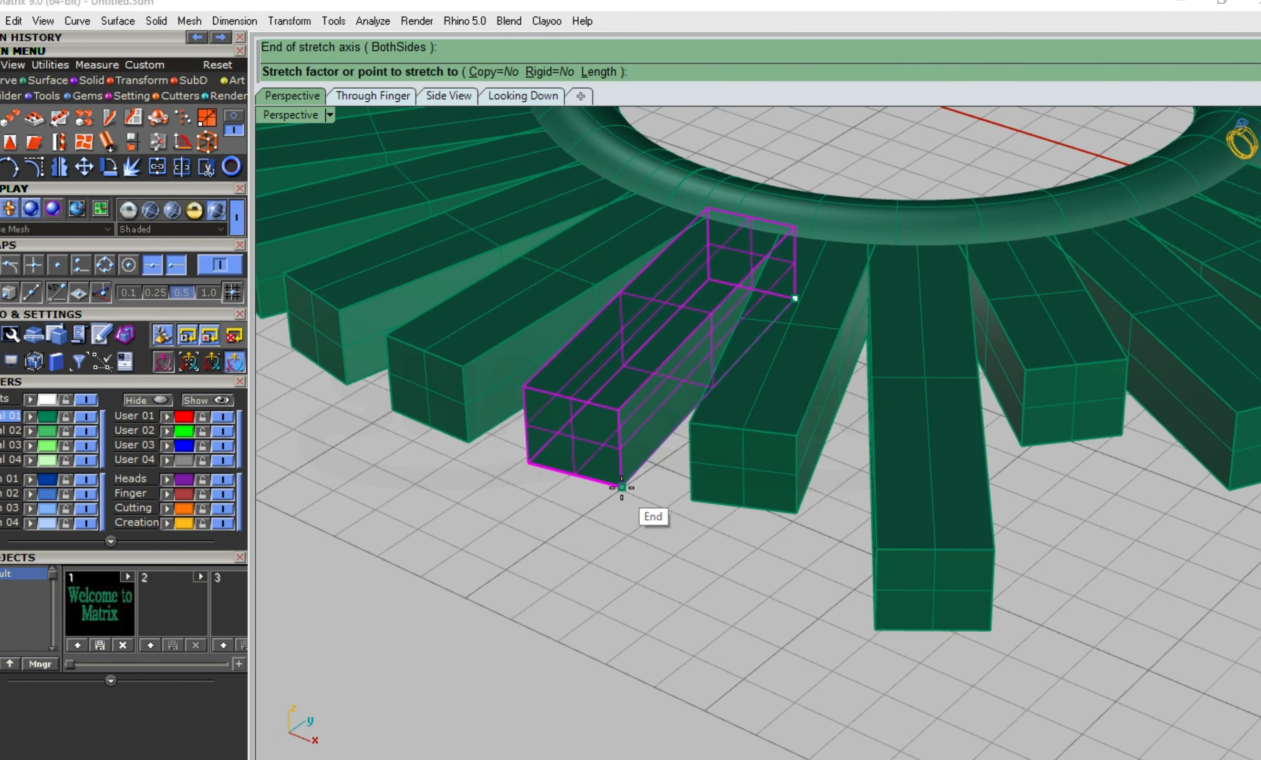
click(671, 426)
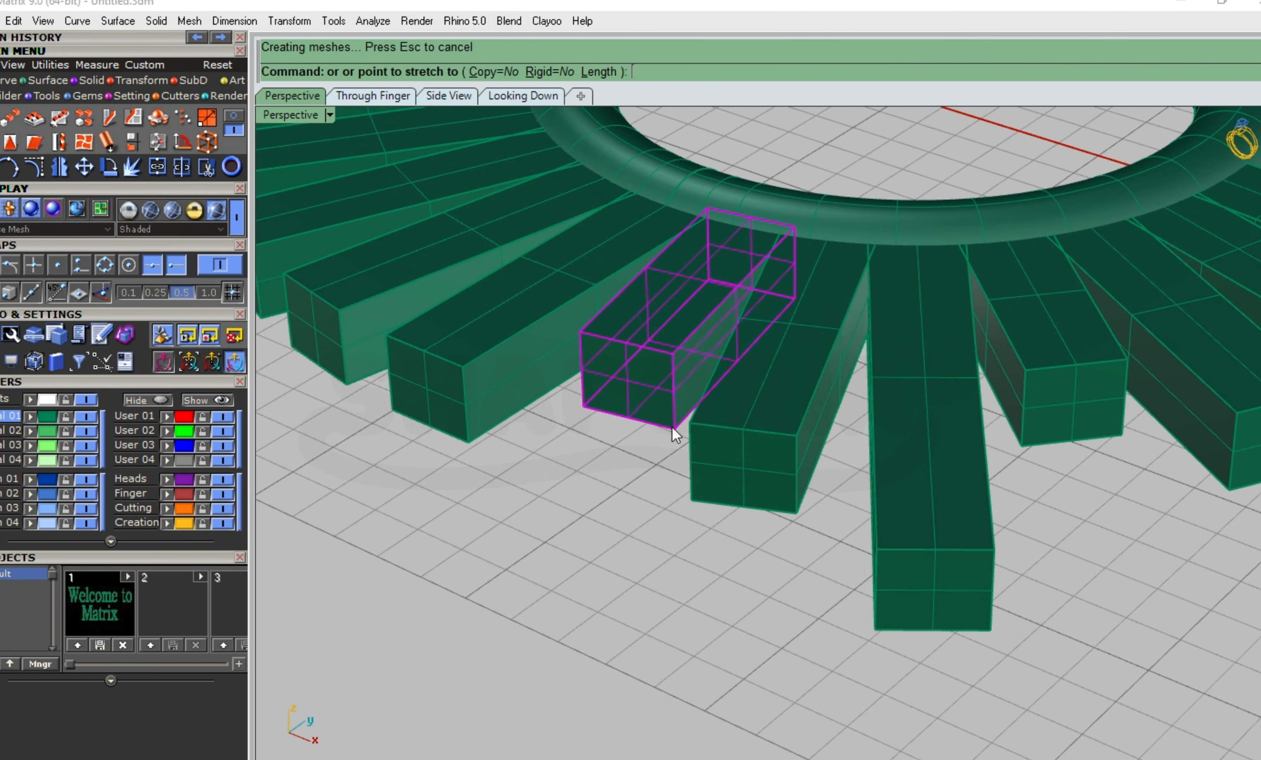
scroll(637, 454, down, 5)
right_drag(636, 453, 646, 533)
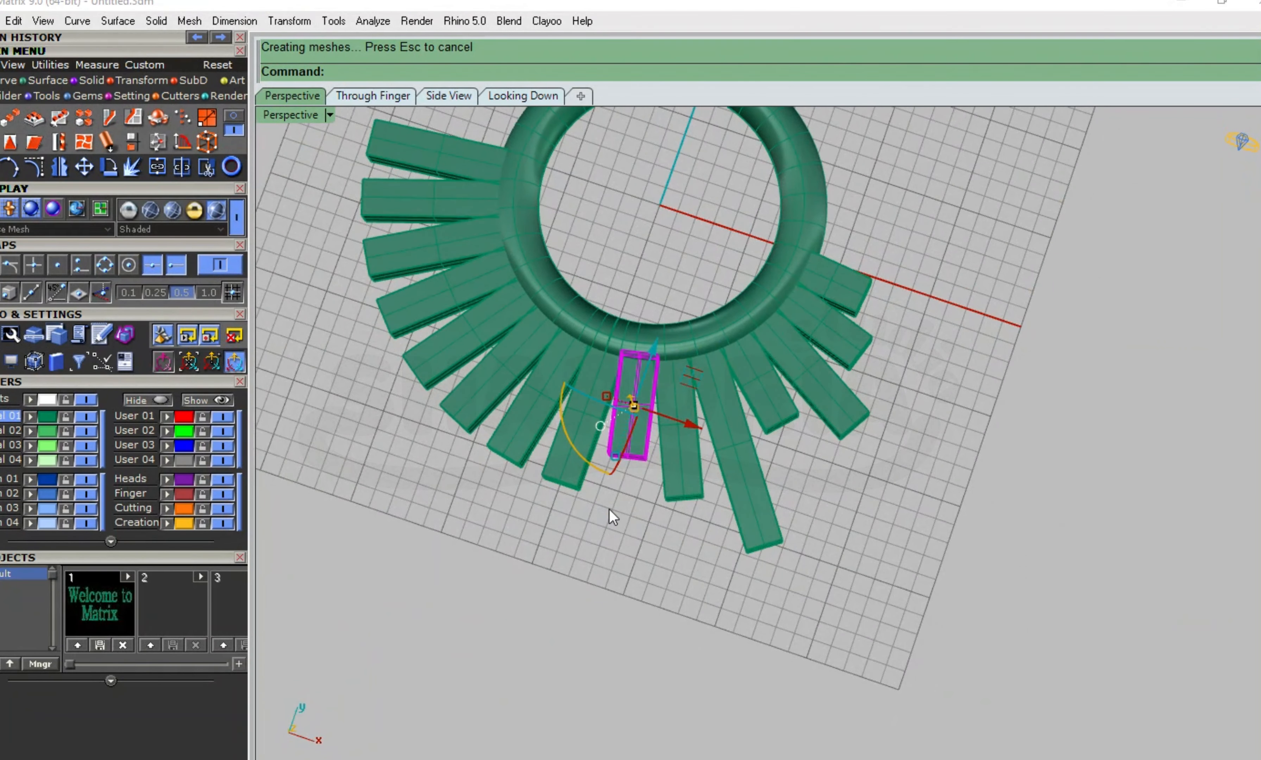
Delete the unedited bars on the far side of the central bar, keeping the central bar and the seven adjusted ones
scroll(609, 509, up, 4)
scroll(614, 473, down, 6)
click(441, 543)
right_drag(516, 469, 532, 441)
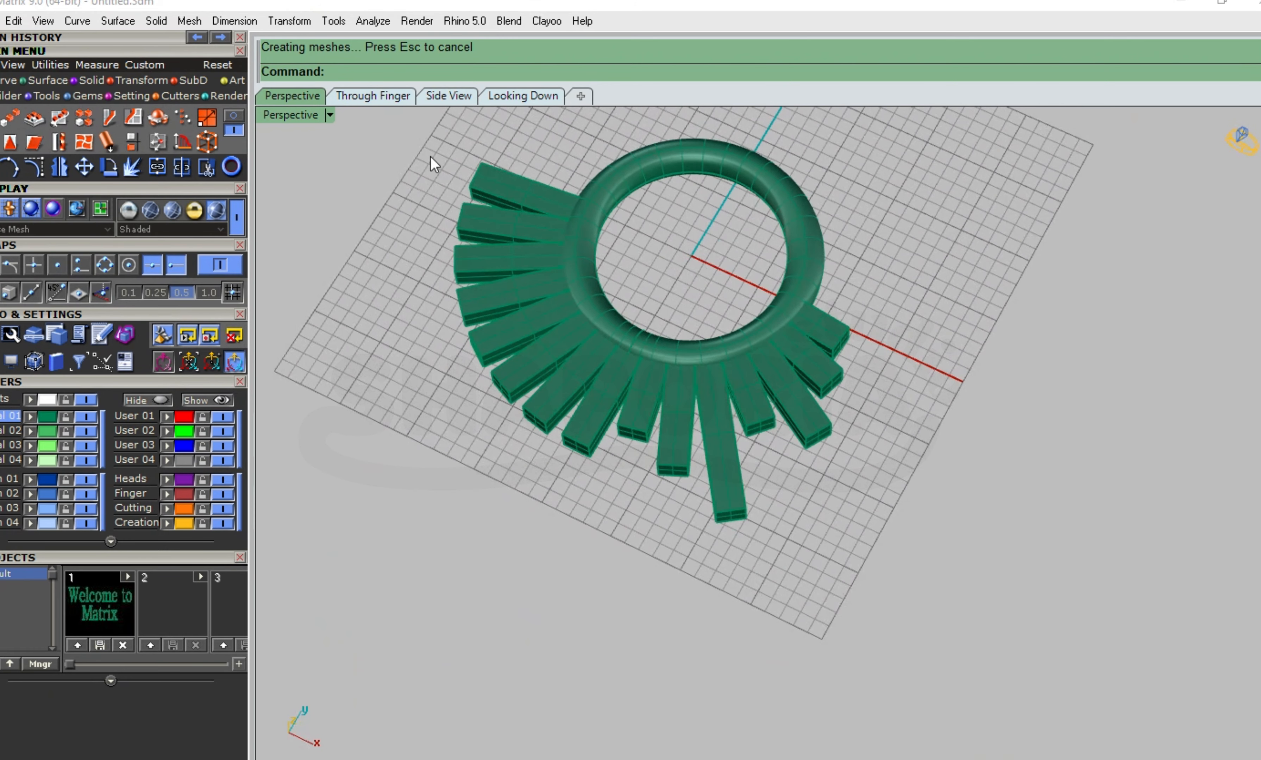
drag(413, 138, 630, 456)
key(Delete)
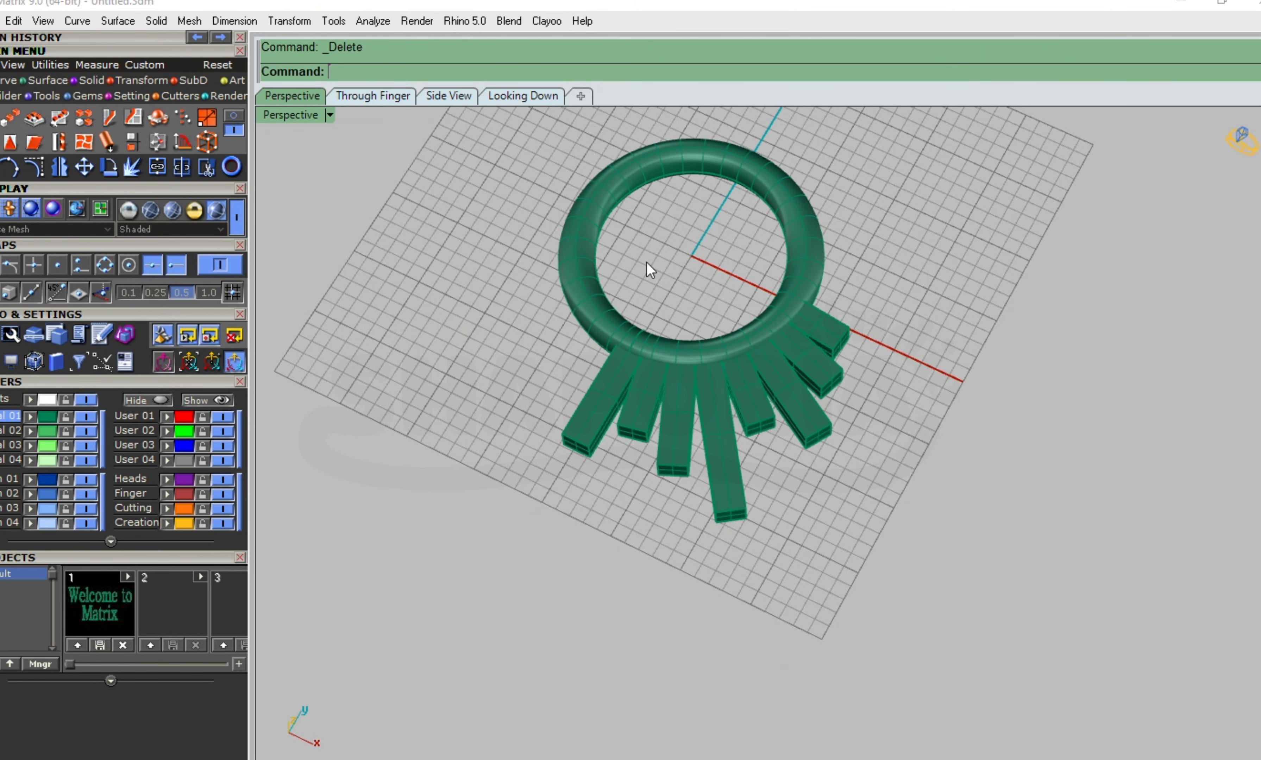
Mirror a copy of the seven adjusted bars, without the central one, across the Y axis from origin 0
drag(676, 375, 866, 569)
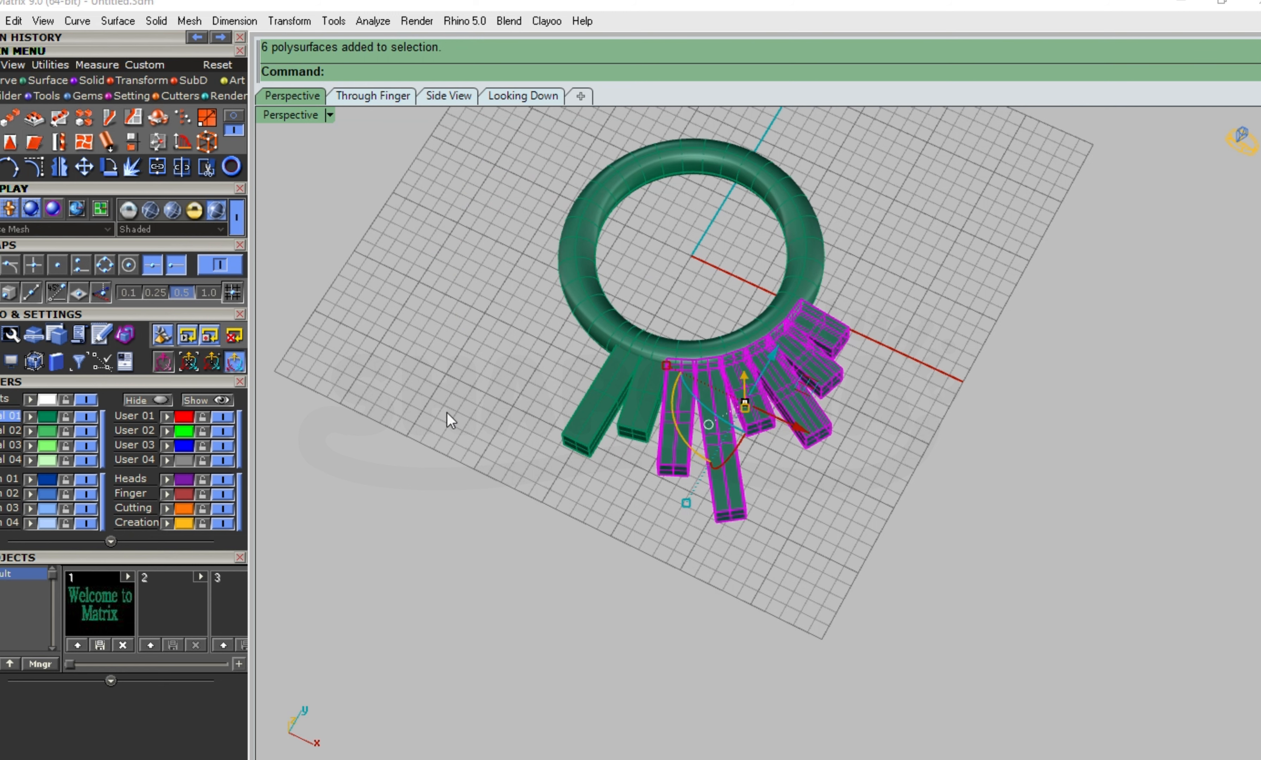
shift+click(638, 421)
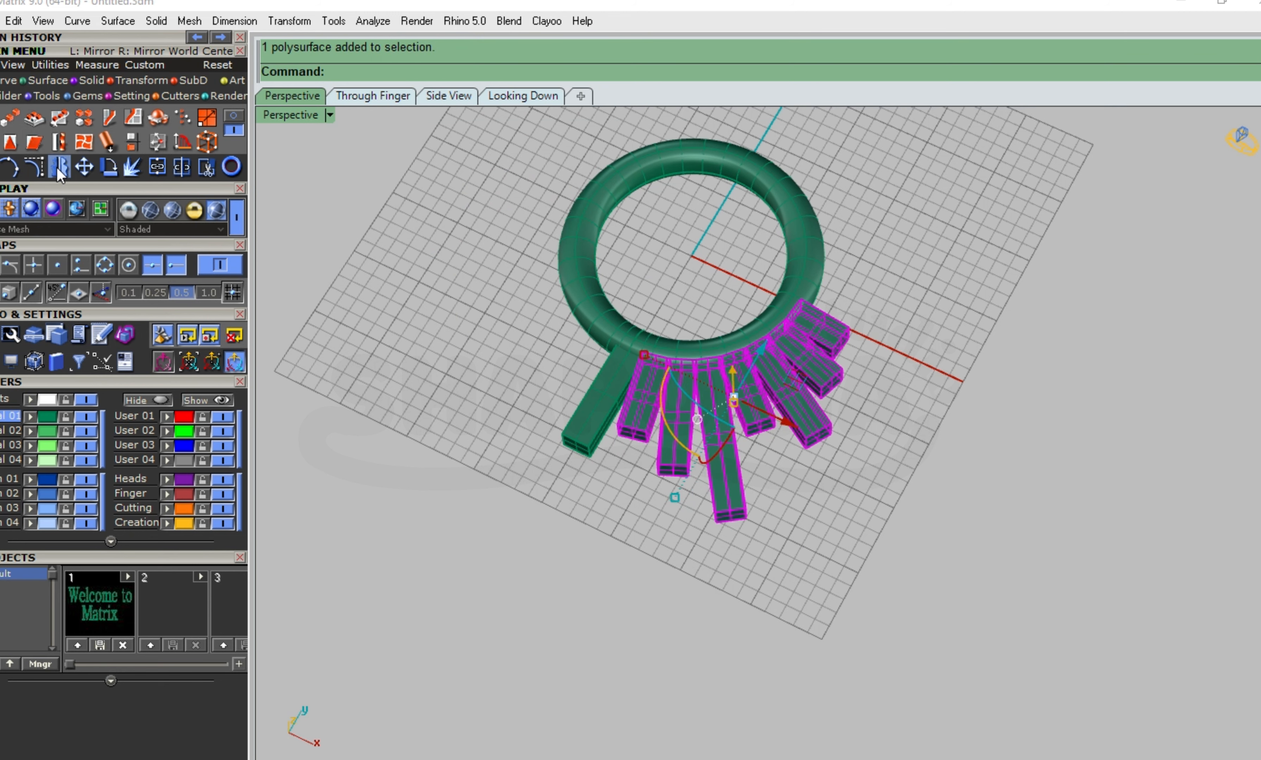
click(182, 167)
text(0)
key(Return)
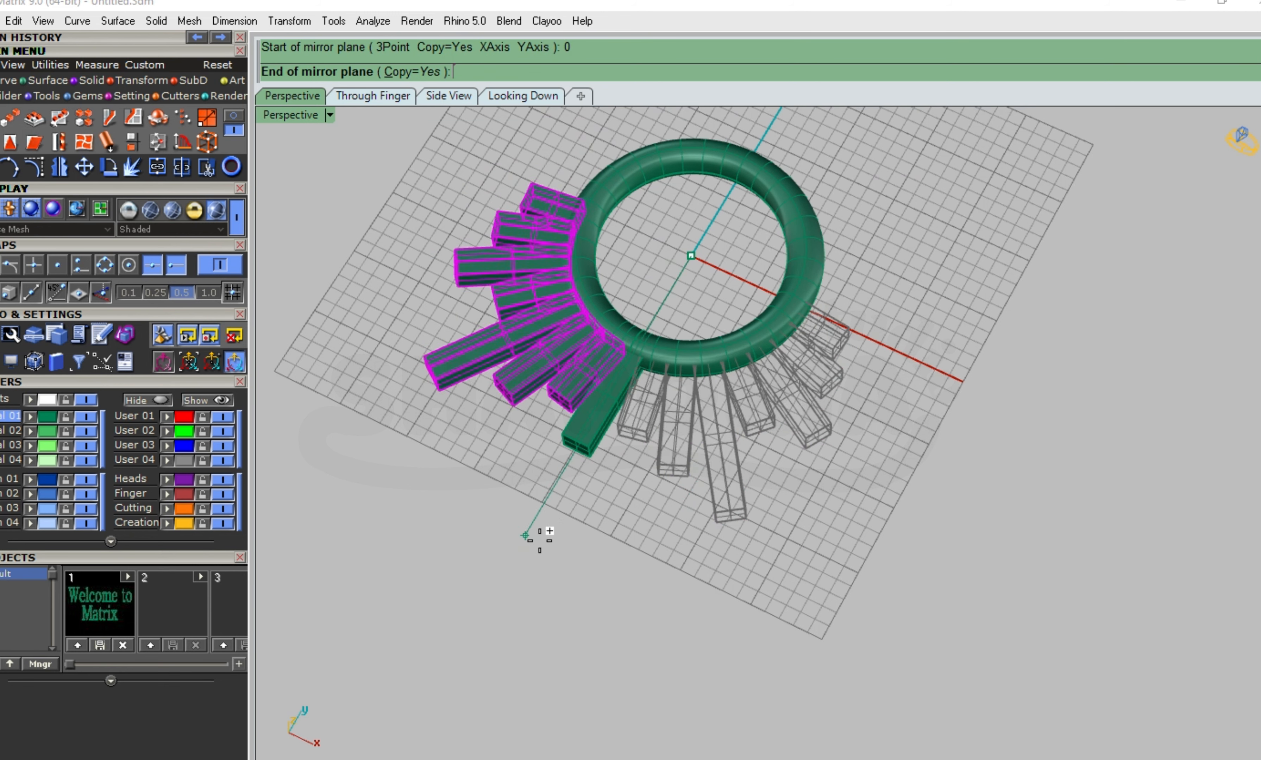
click(549, 544)
Try to fillet the edges of all the bars with a 0.2 radius, and undo that fillet
scroll(655, 486, down, 10)
right_drag(597, 481, 665, 327)
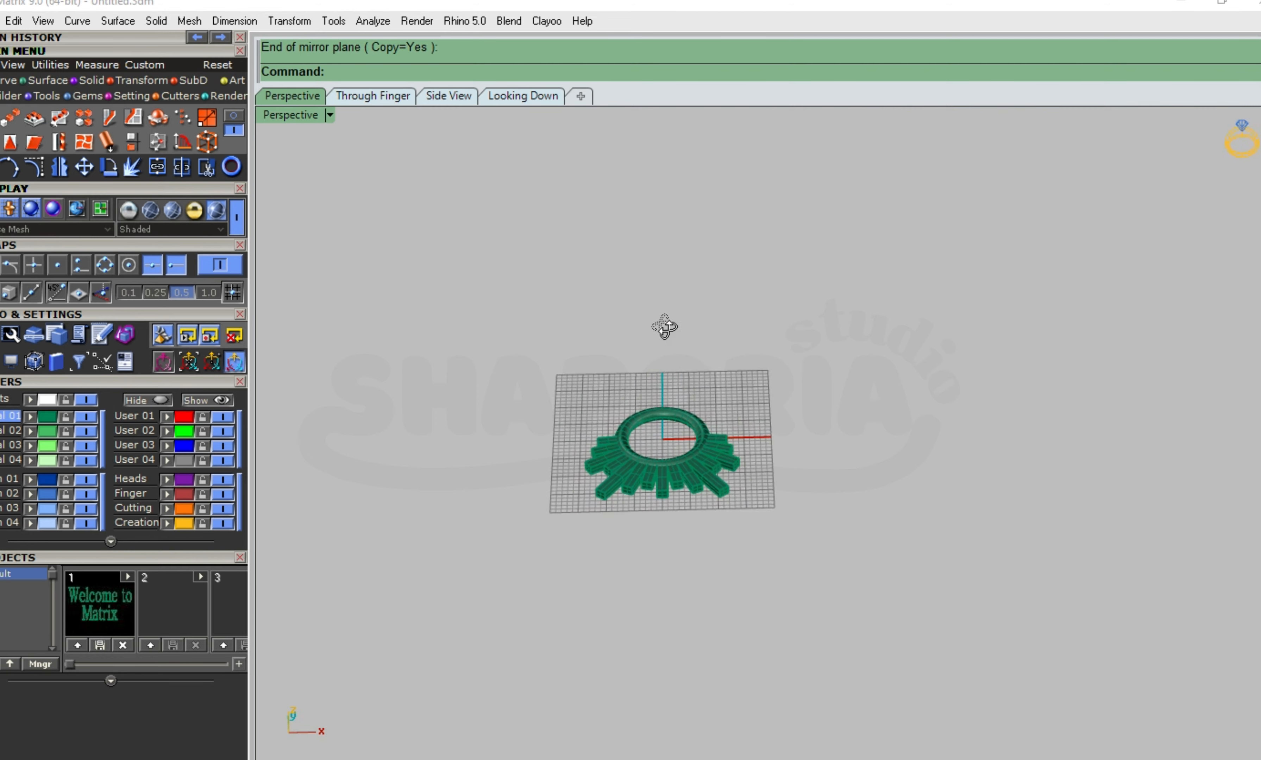
scroll(671, 515, up, 8)
right_drag(668, 511, 620, 393)
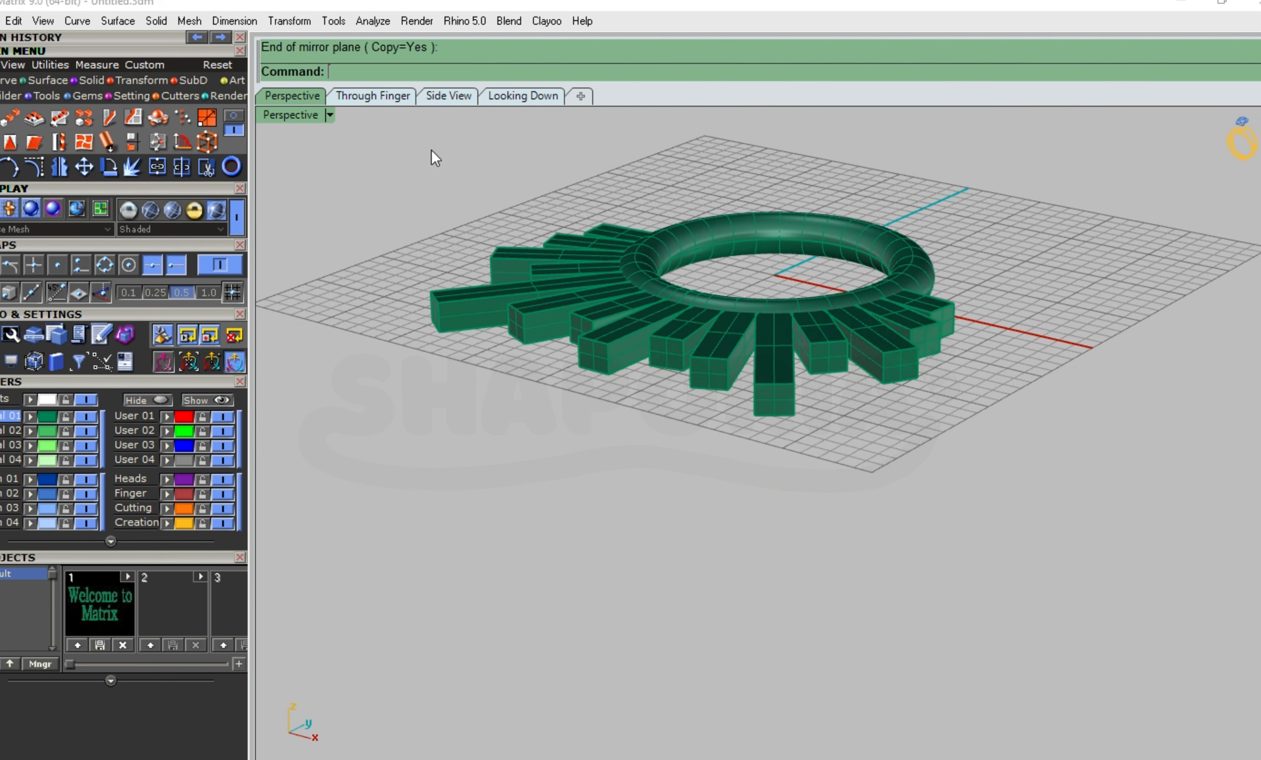
click(74, 76)
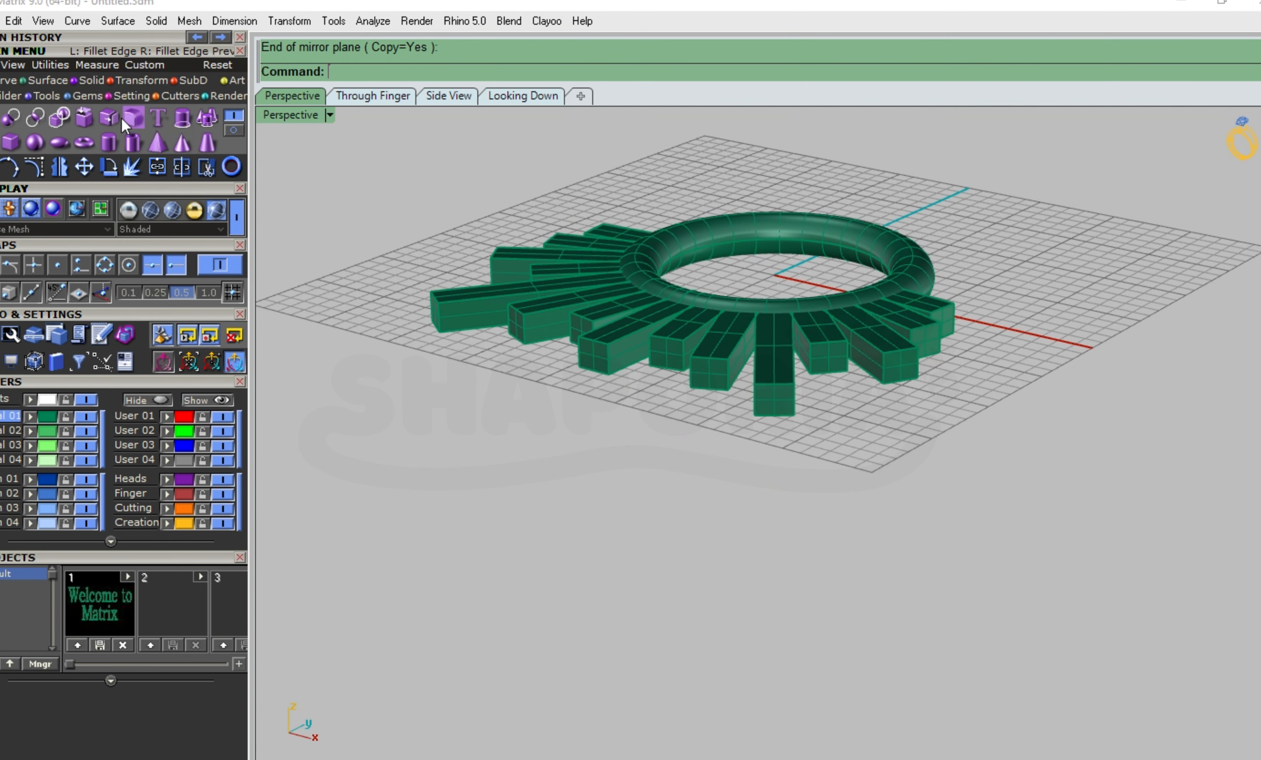
click(121, 117)
scroll(625, 351, down, 3)
scroll(648, 288, up, 2)
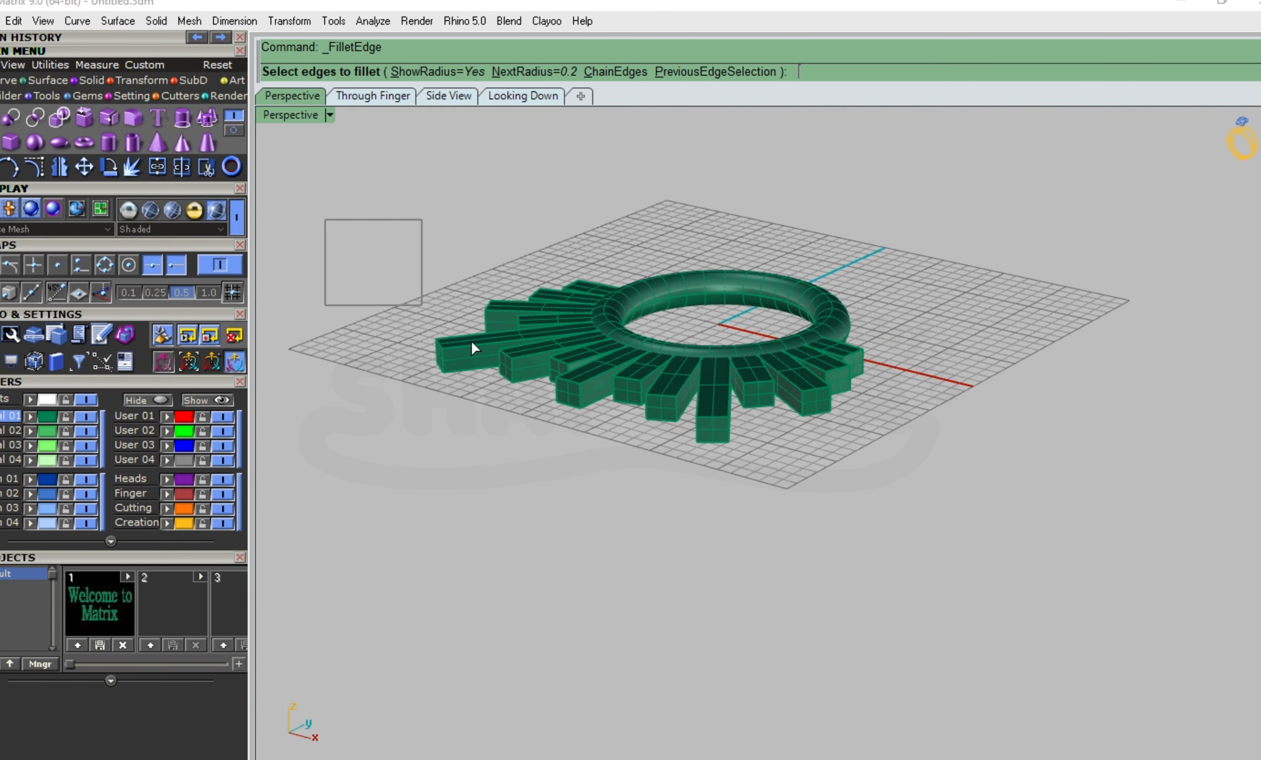
drag(473, 347, 887, 534)
right_drag(926, 348, 920, 478)
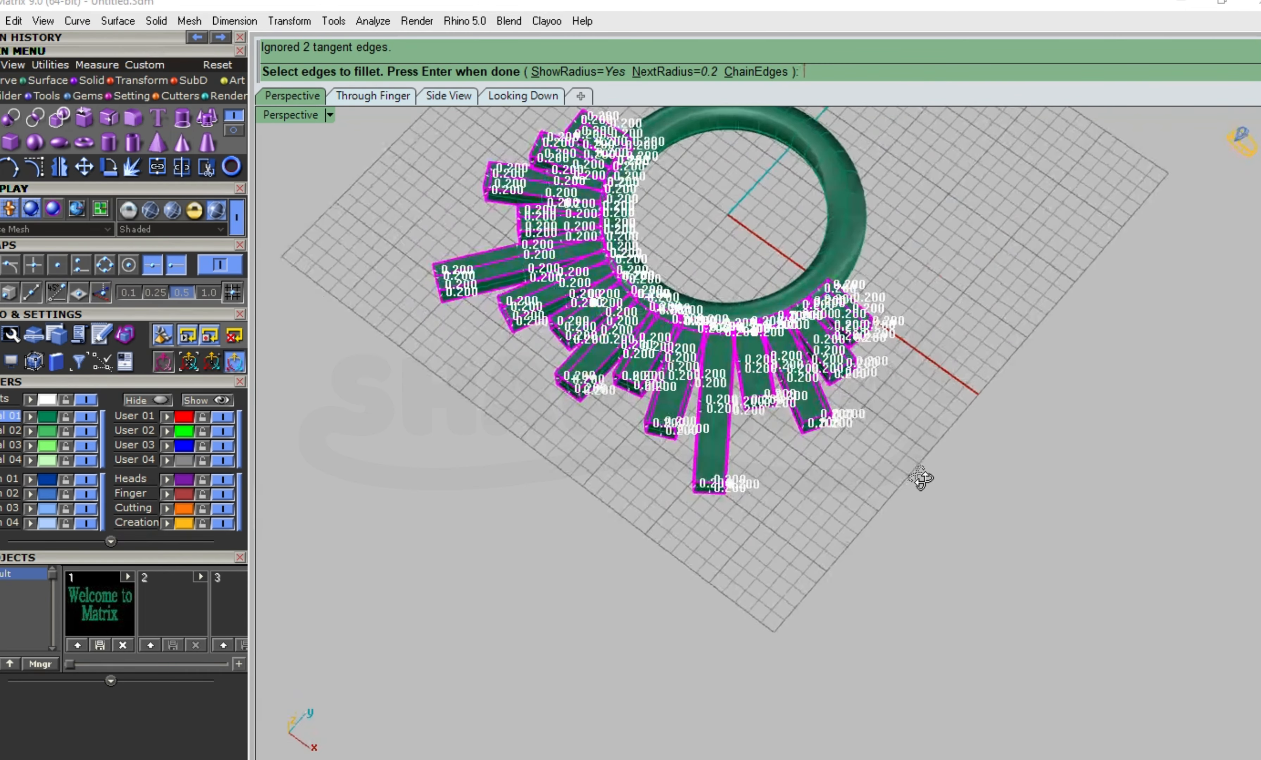
key(Return)
key(Return)
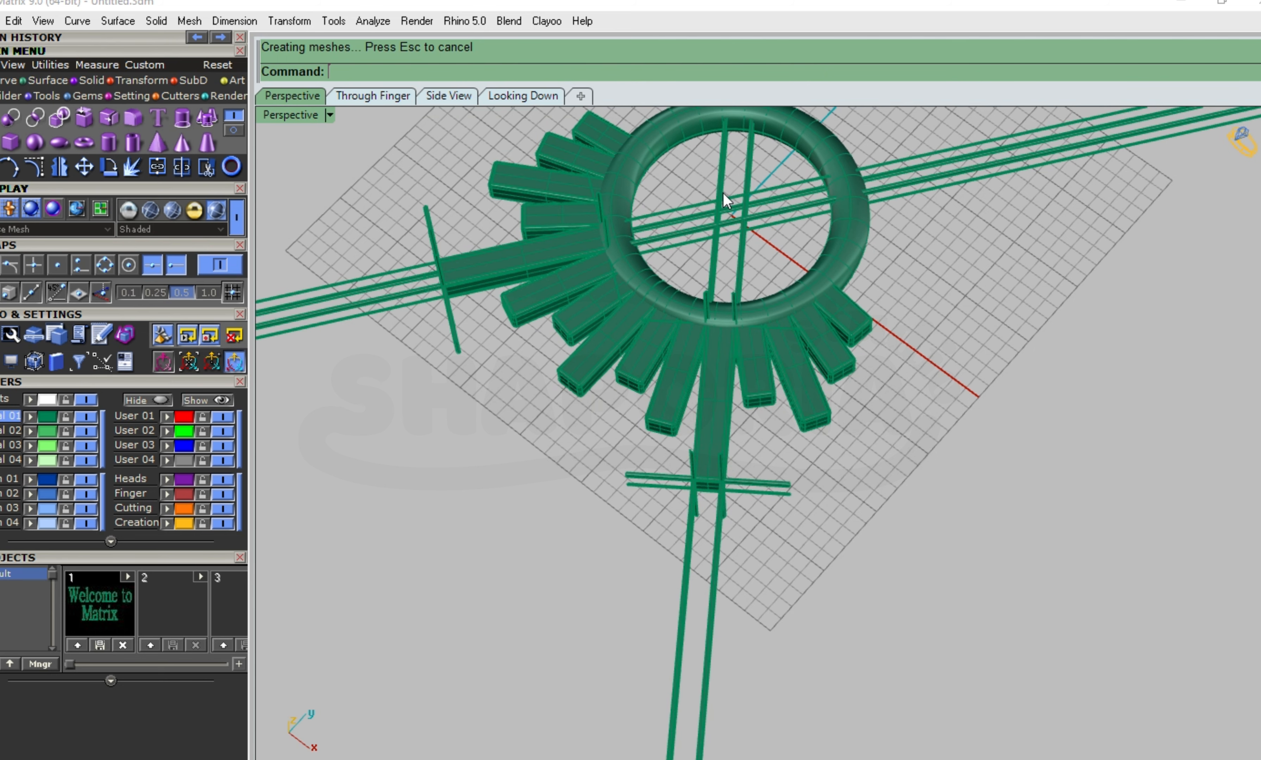
right_drag(879, 549, 895, 524)
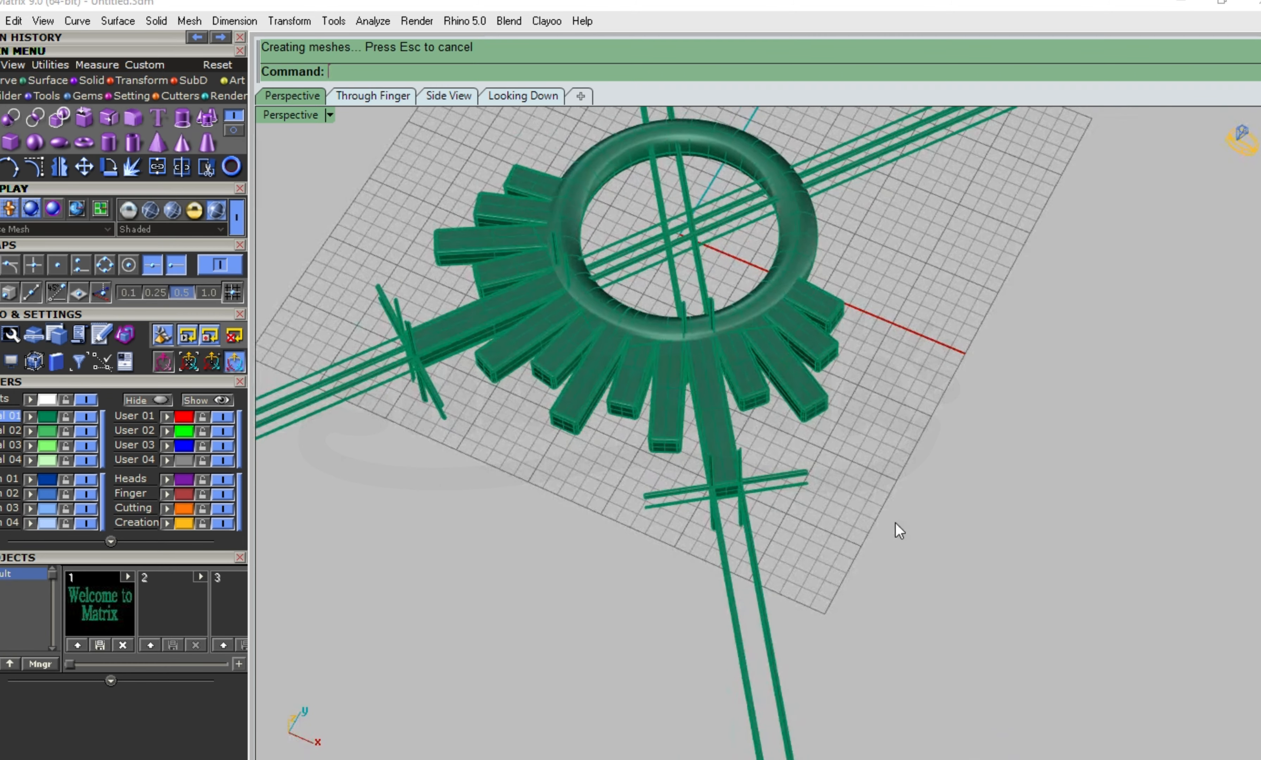
key(ctrl+z)
Fillet the edges of all the bars with a 0.1 radius and check the rounded edges
right_click(724, 409)
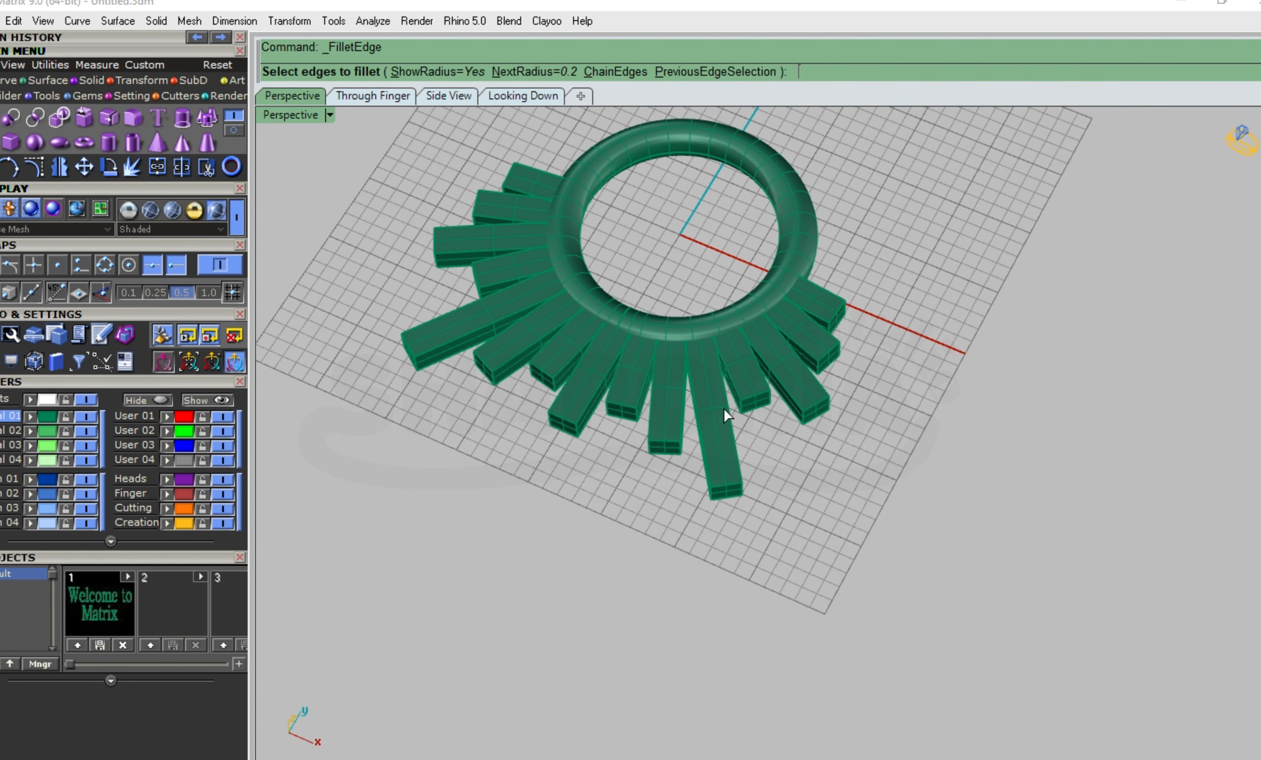
click(560, 70)
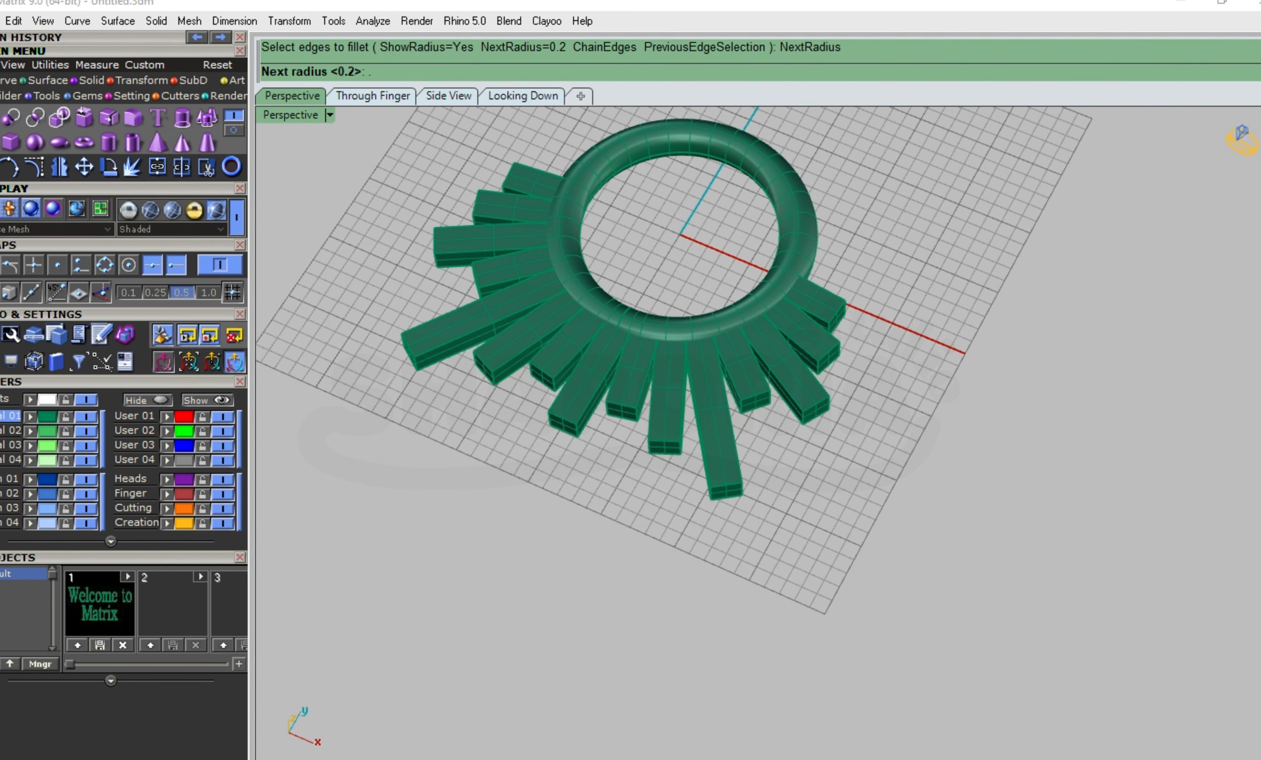
key(Return)
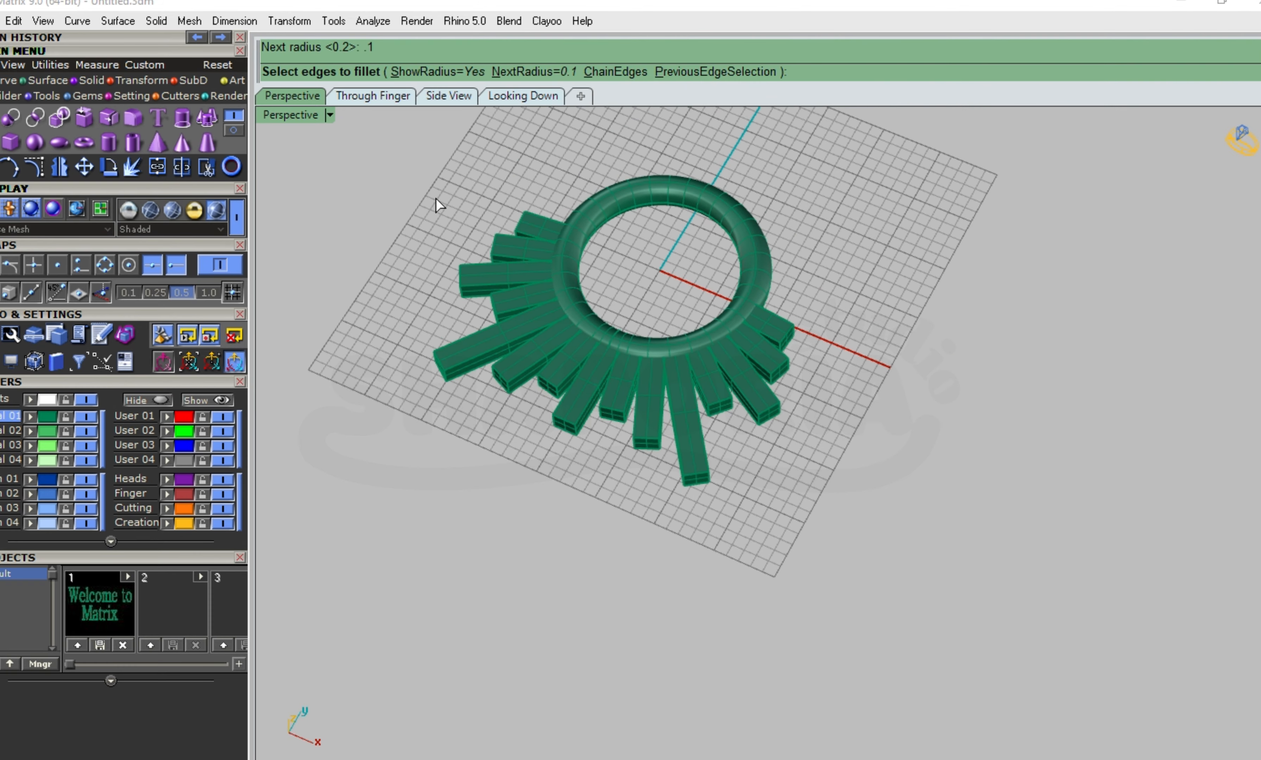
drag(416, 183, 817, 523)
key(Return)
key(Return)
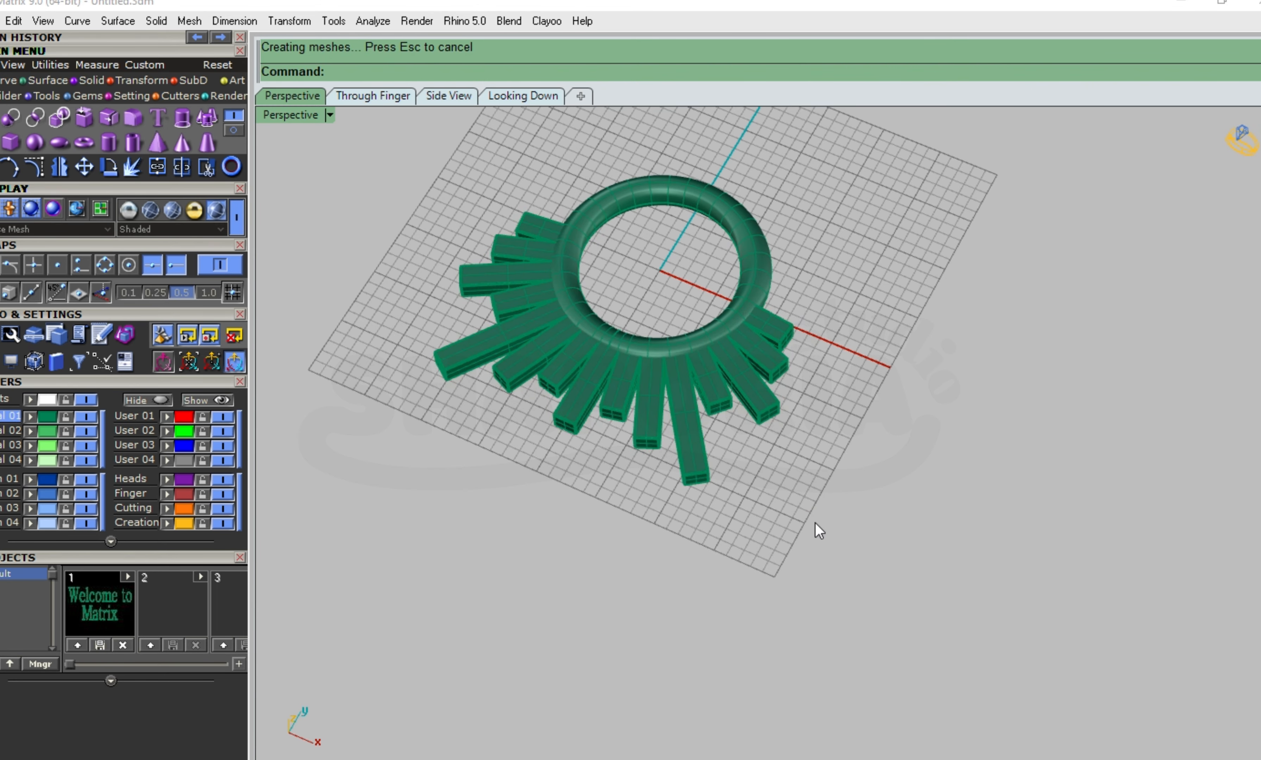
scroll(565, 410, up, 15)
scroll(676, 427, down, 12)
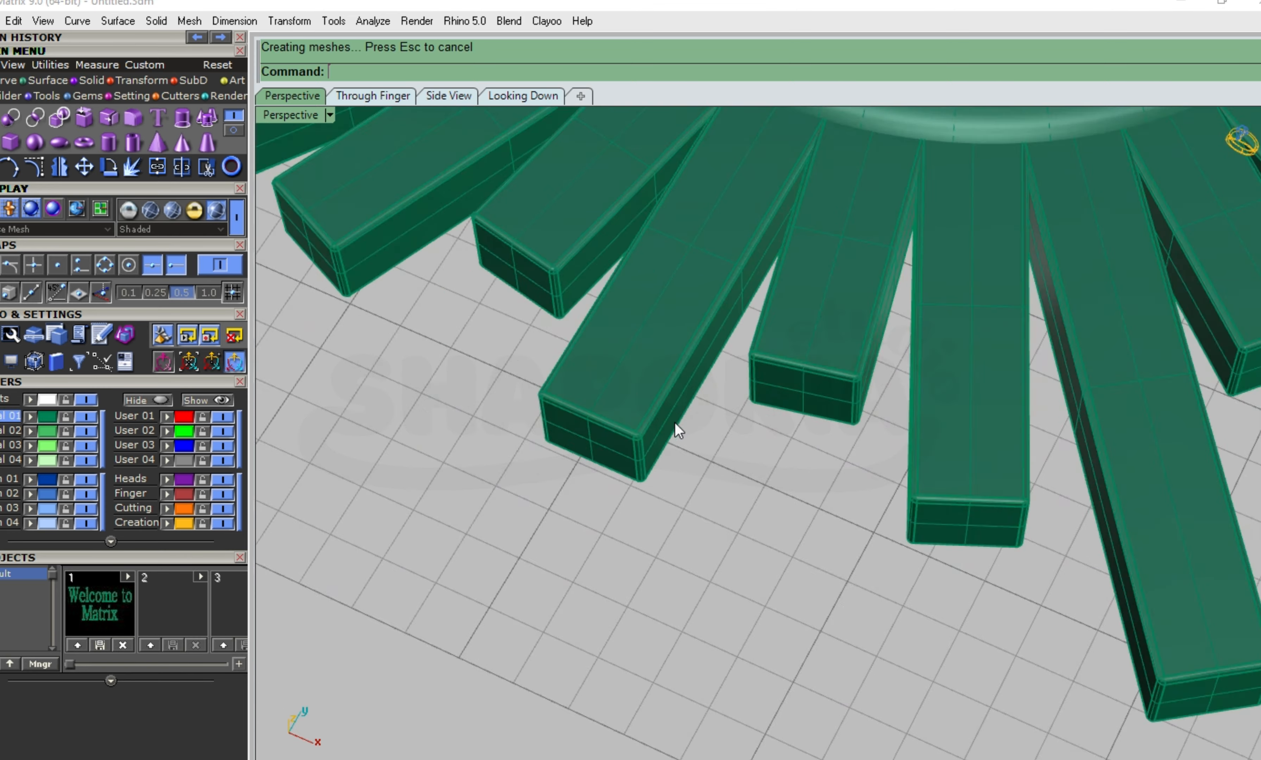
right_drag(675, 428, 1056, 495)
scroll(914, 425, down, 10)
scroll(869, 314, up, 6)
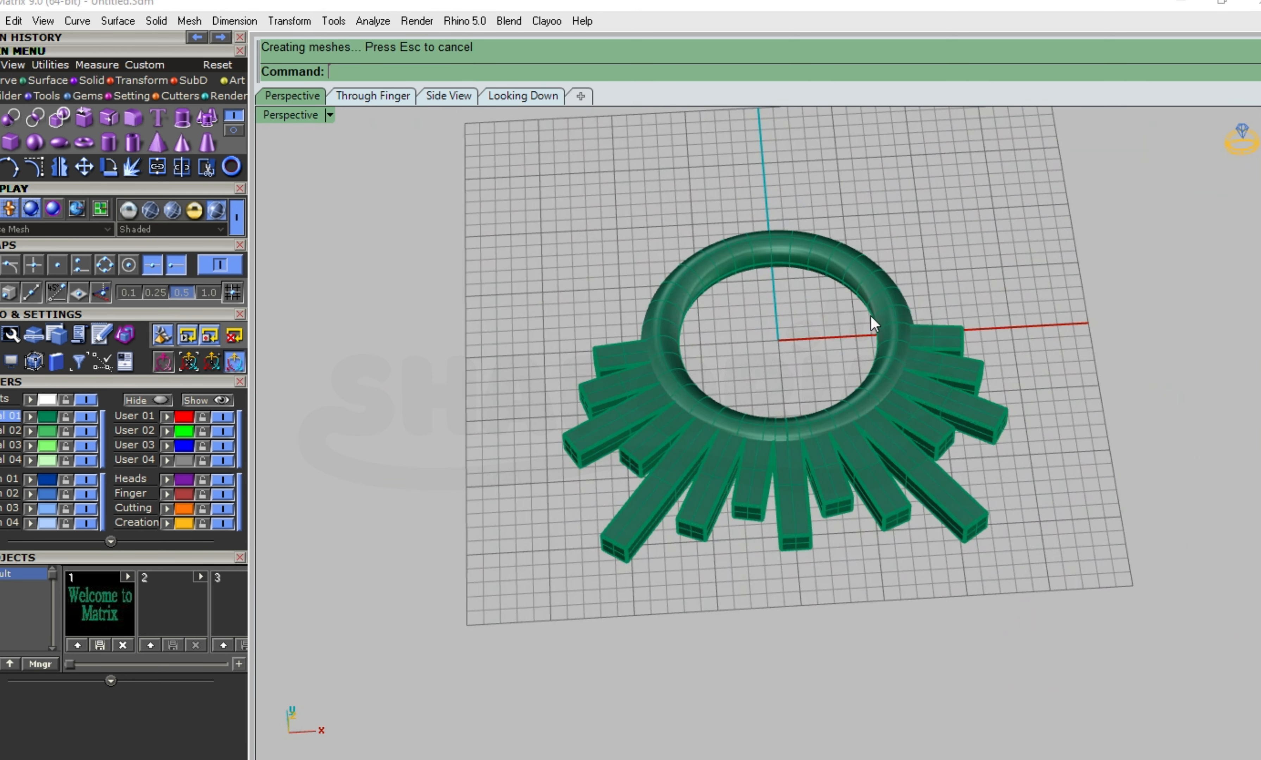
right_drag(870, 315, 906, 287)
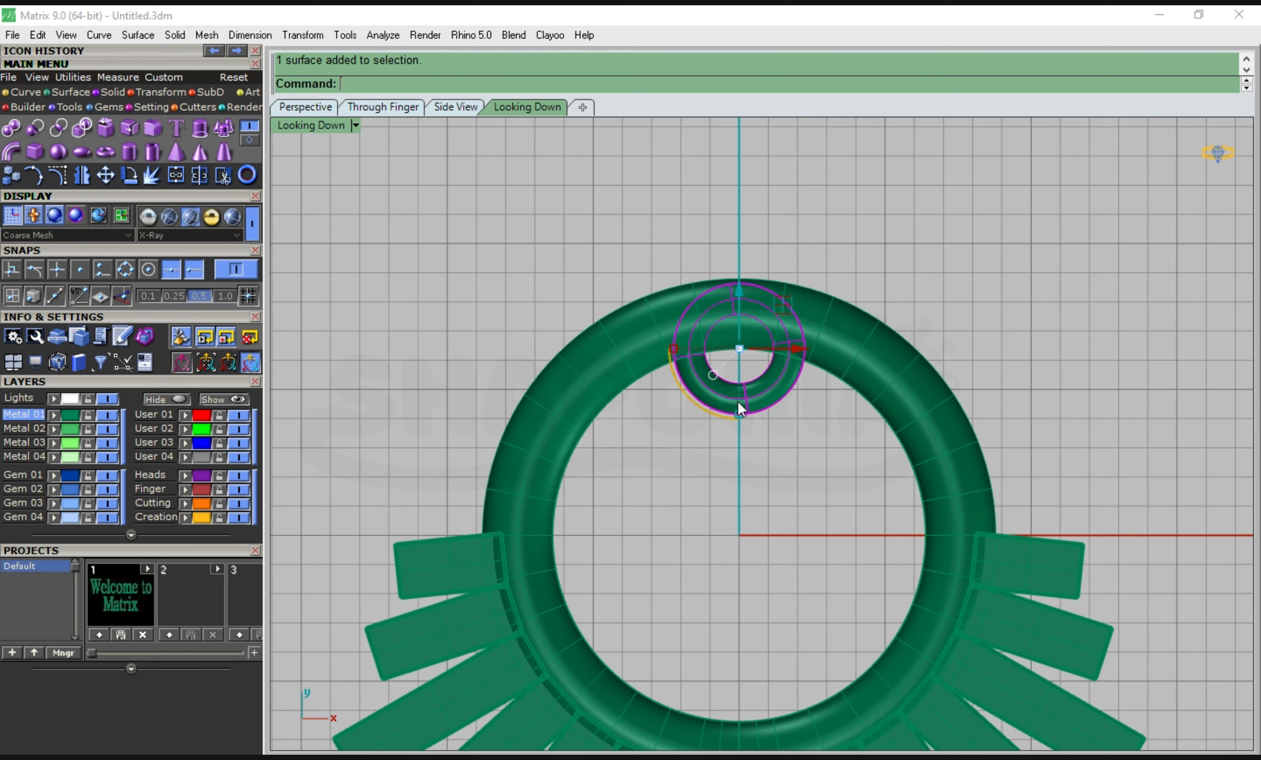
Move the small ring along the Y axis so it sits just outside the large ring opposite the central bar, and deselect it
drag(744, 317, 744, 204)
click(968, 245)
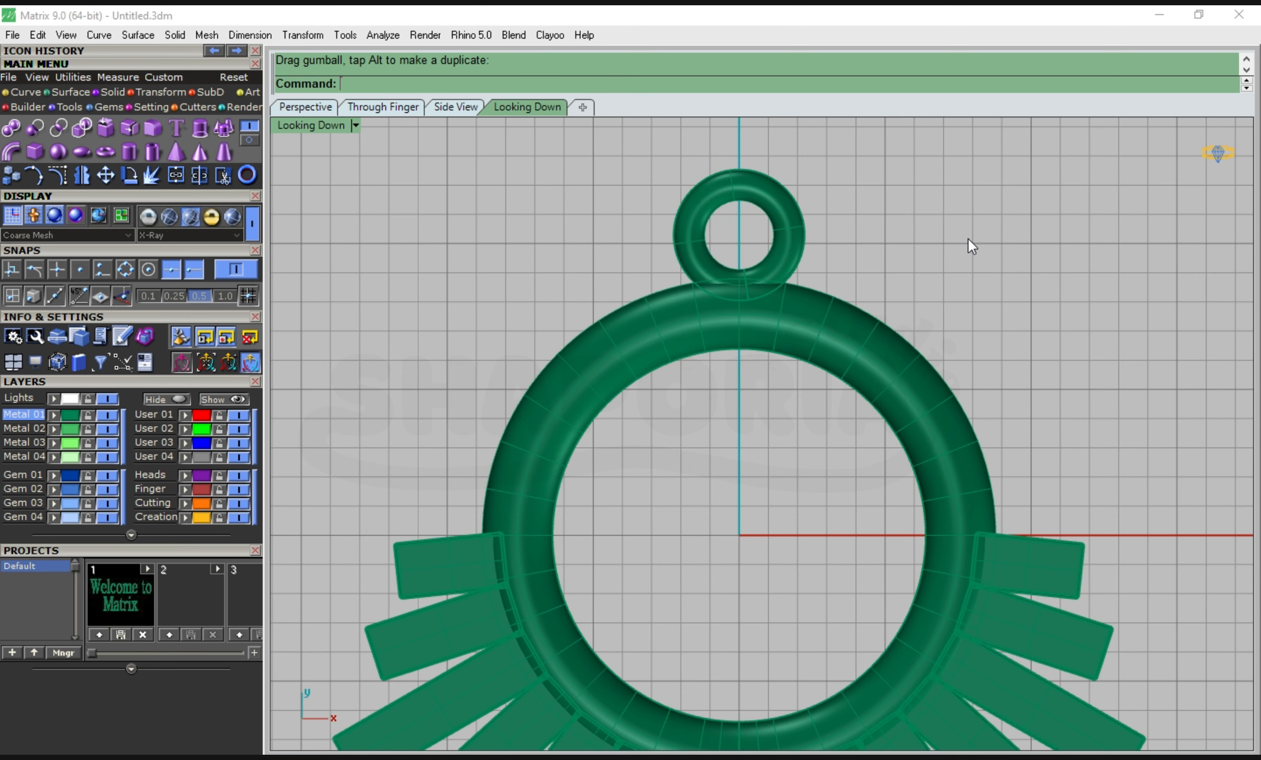
right_drag(1095, 452, 996, 409)
Show the piece in the Perspective view with the Presentation display mode and examine it from several angles
click(326, 109)
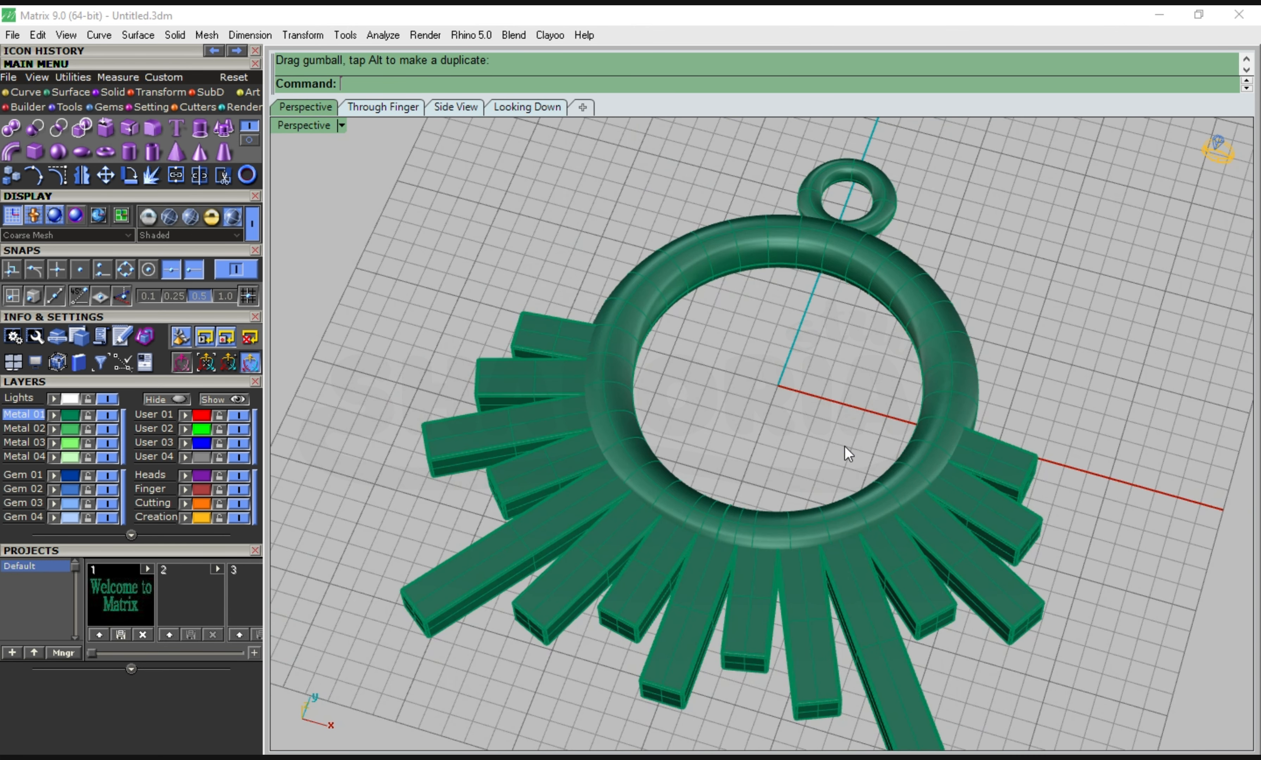
mouse_move(844, 456)
right_down()
mouse_move(864, 428)
mouse_move(802, 352)
mouse_move(869, 553)
mouse_move(856, 639)
right_up()
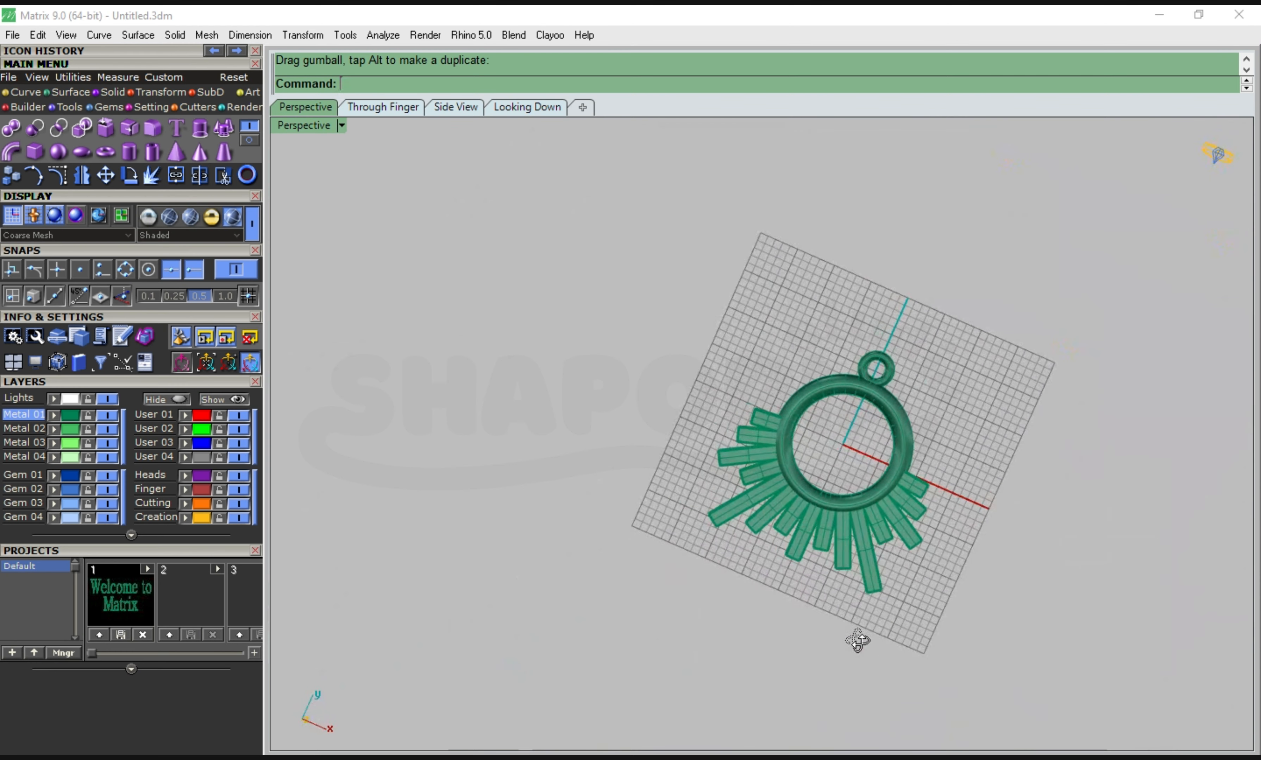
scroll(875, 478, up, 5)
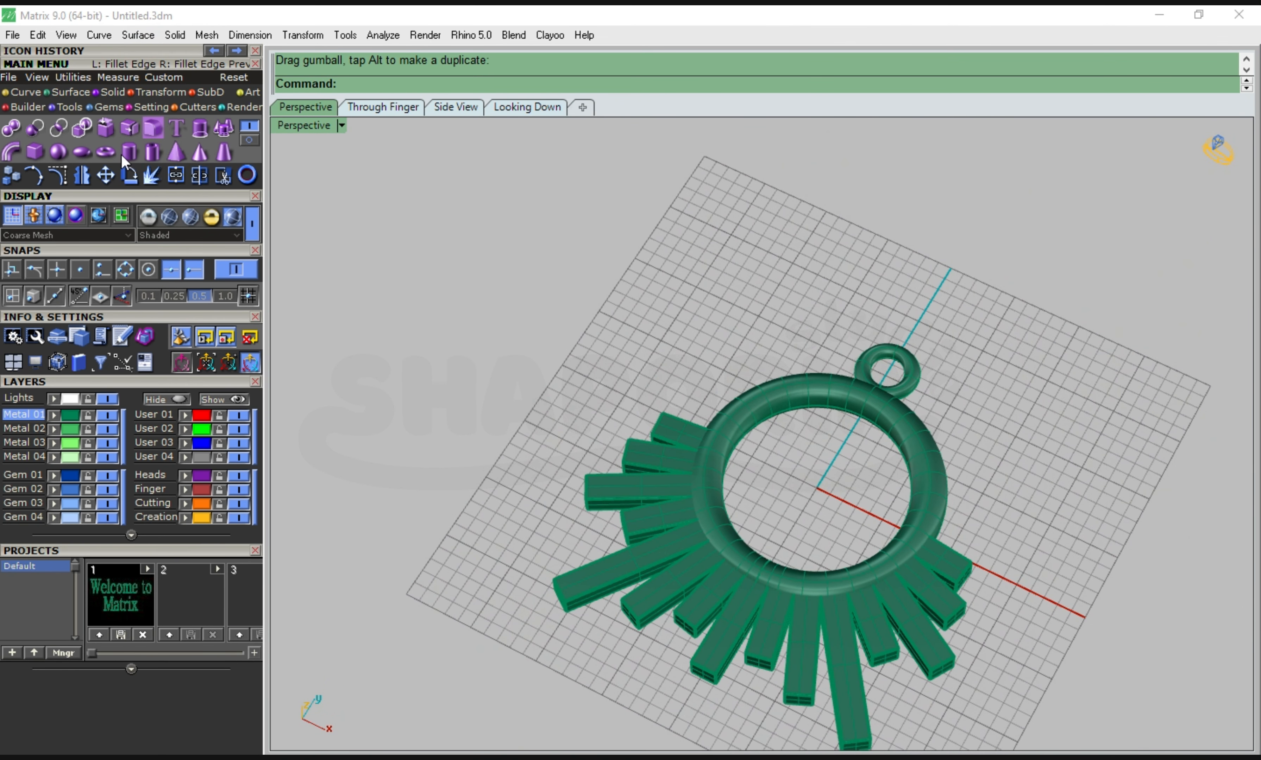
click(148, 217)
right_drag(802, 487, 951, 547)
scroll(770, 599, up, 4)
right_drag(1024, 608, 957, 634)
scroll(836, 547, down, 6)
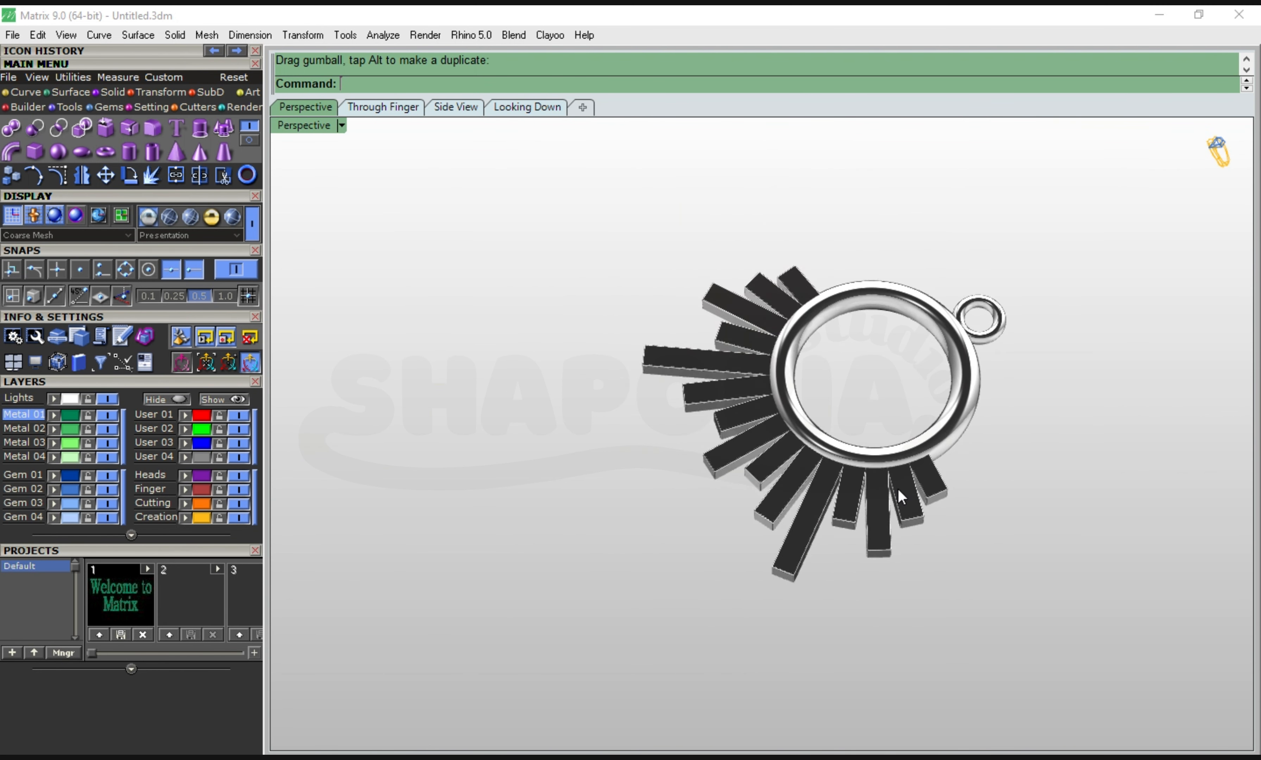
right_drag(900, 495, 1040, 476)
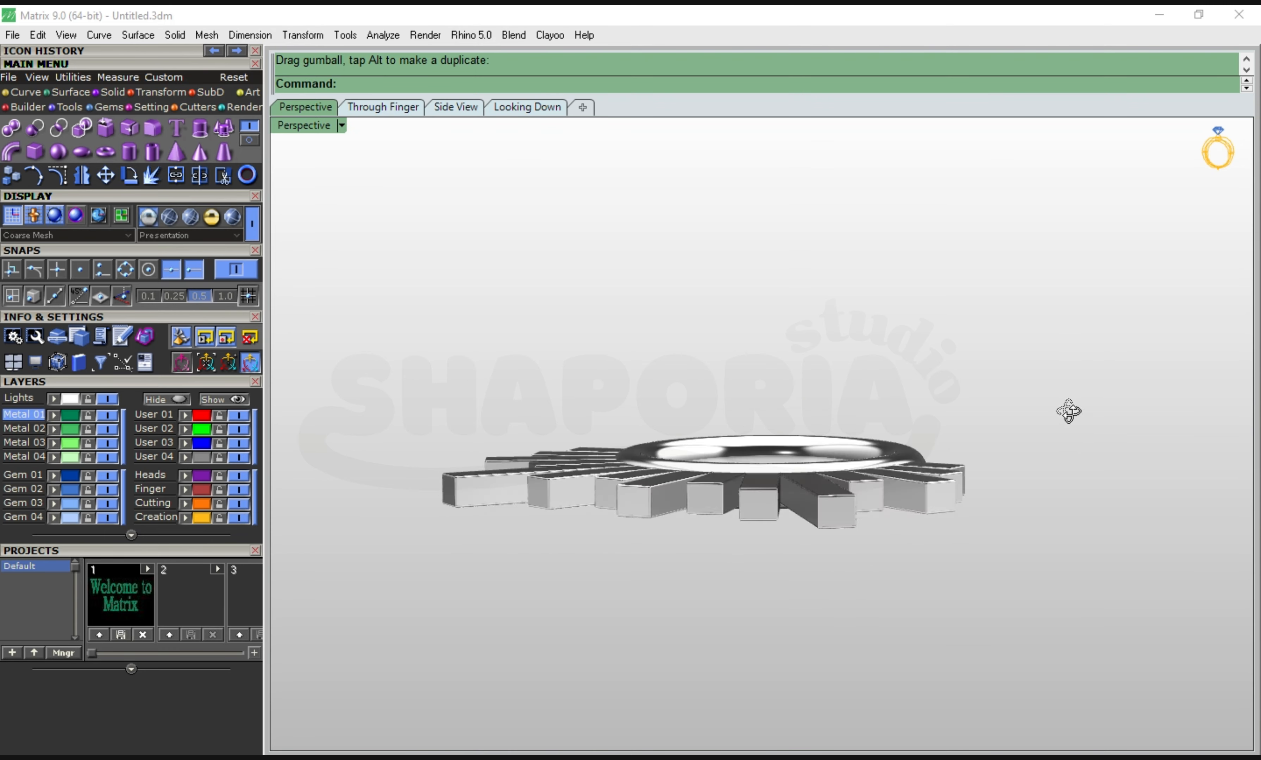